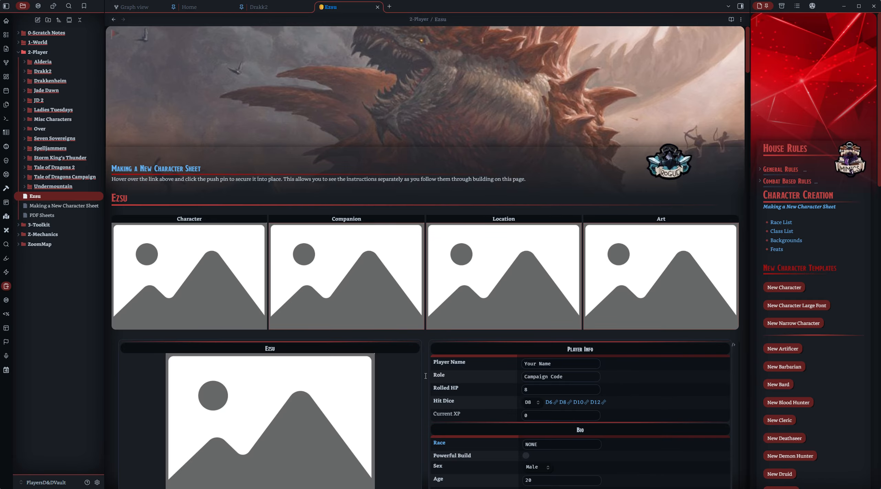
- Look over the Ezsu character sheet down to the companion stat block, and compare it with the Drakk2 campaign page
scroll(426, 376, down, 3)
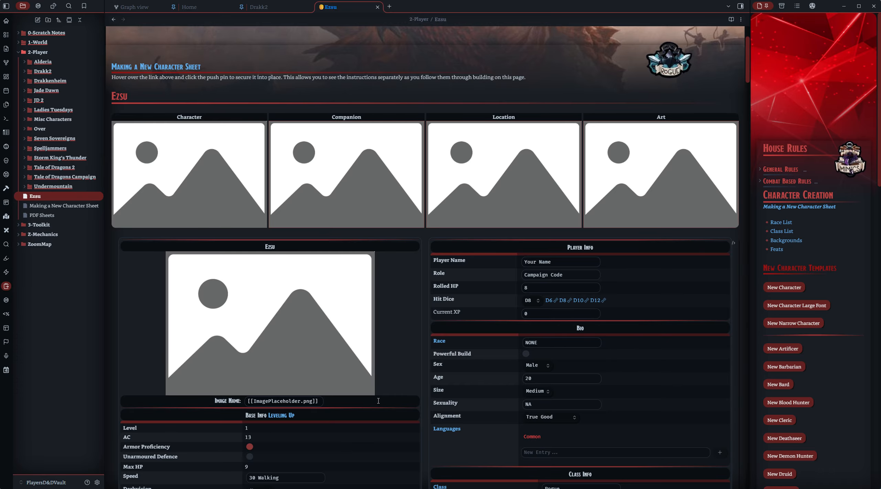
click(259, 7)
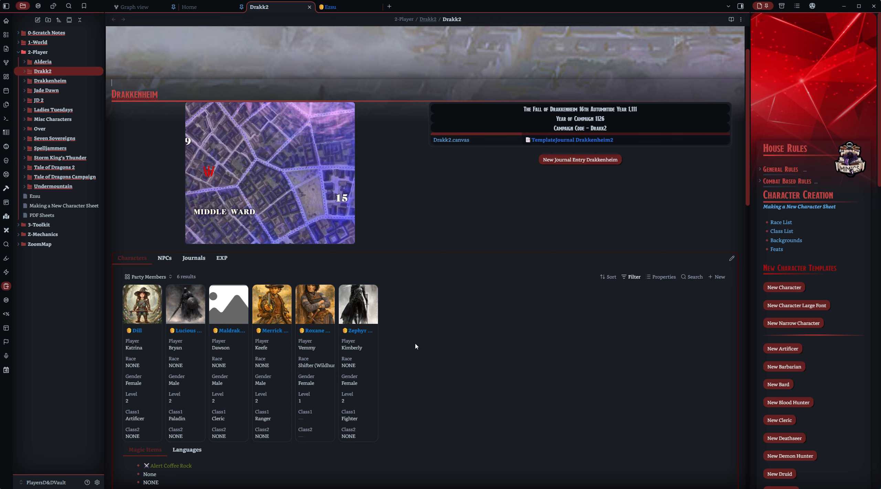
click(346, 8)
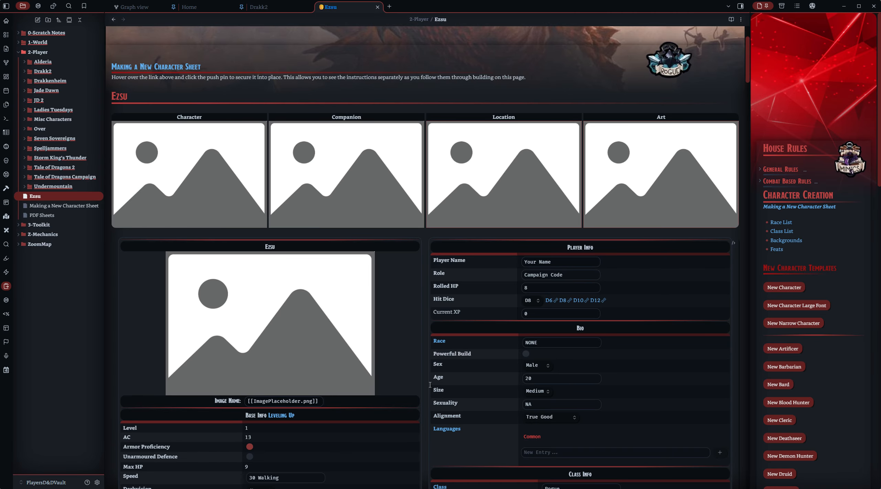
drag(749, 49, 727, 383)
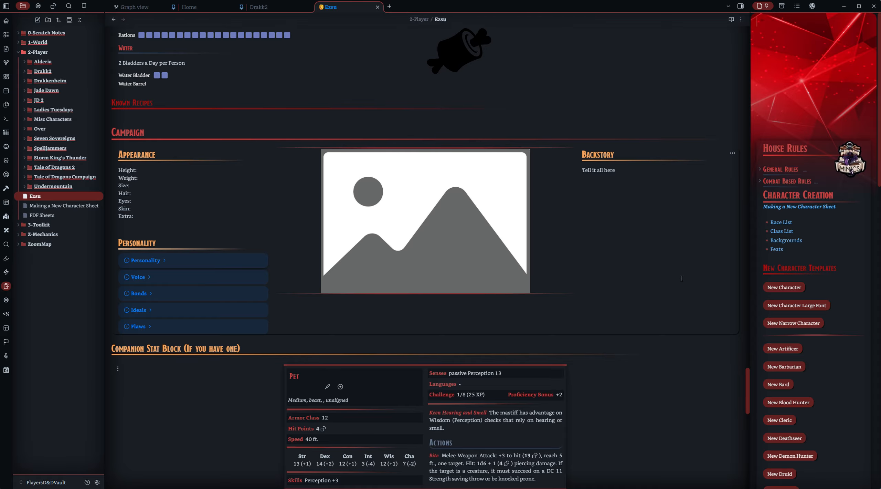
drag(747, 386, 741, 71)
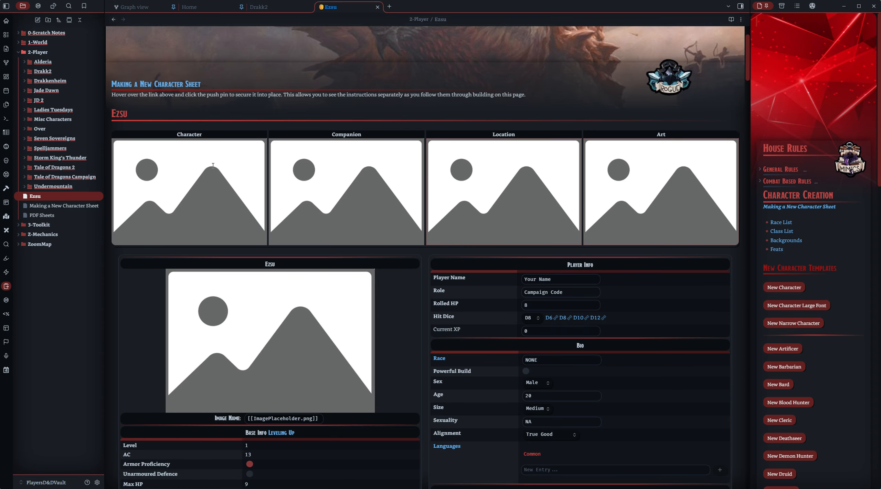
- Duplicate the Location card with its ImagePlaceholder.png embed, placing the copy before the Art card in the image card block
click(190, 126)
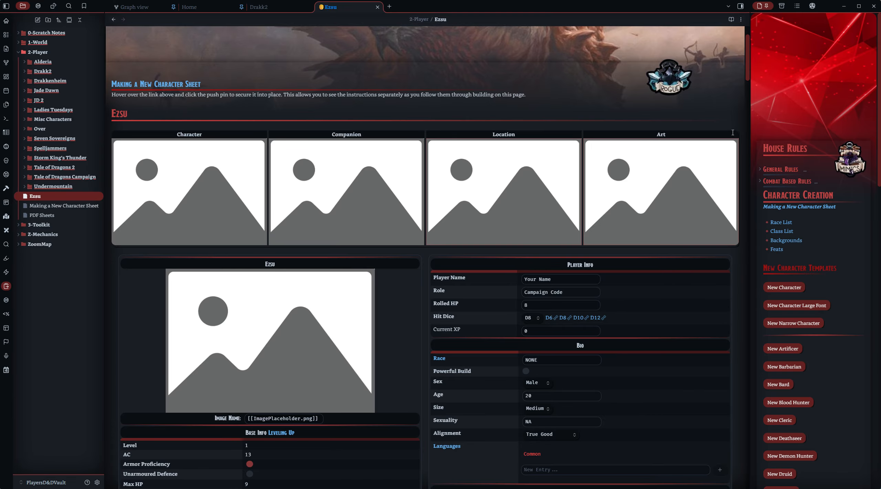
click(402, 126)
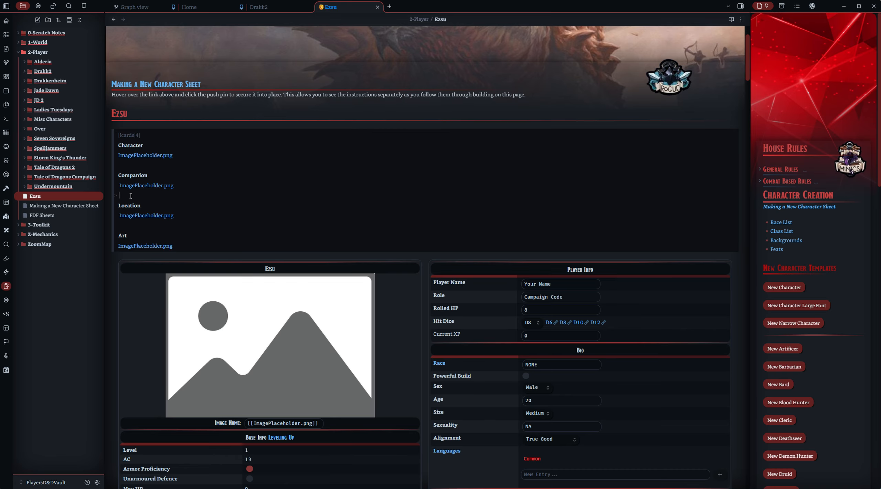
drag(124, 196, 125, 224)
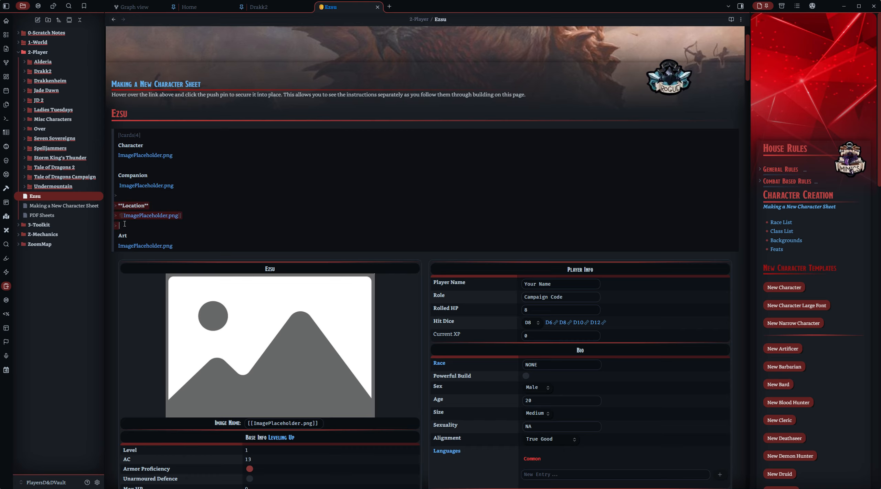
click(125, 225)
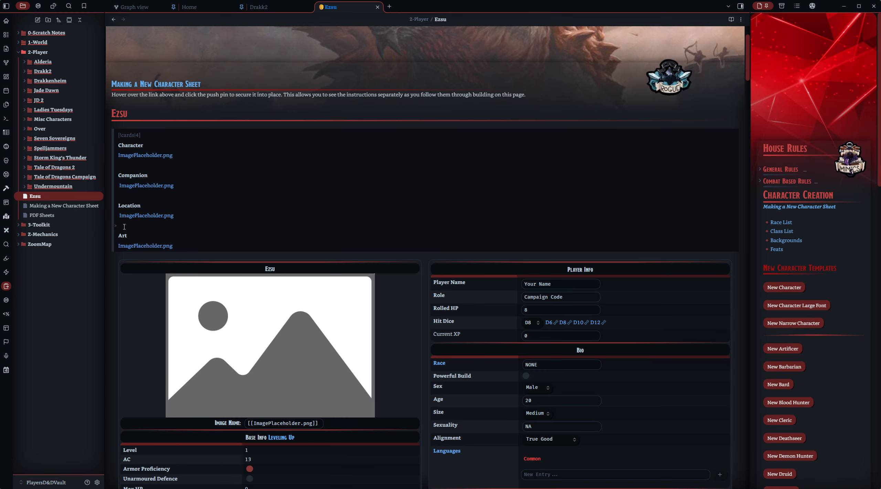
text(Location ImagePlaceholder.png)
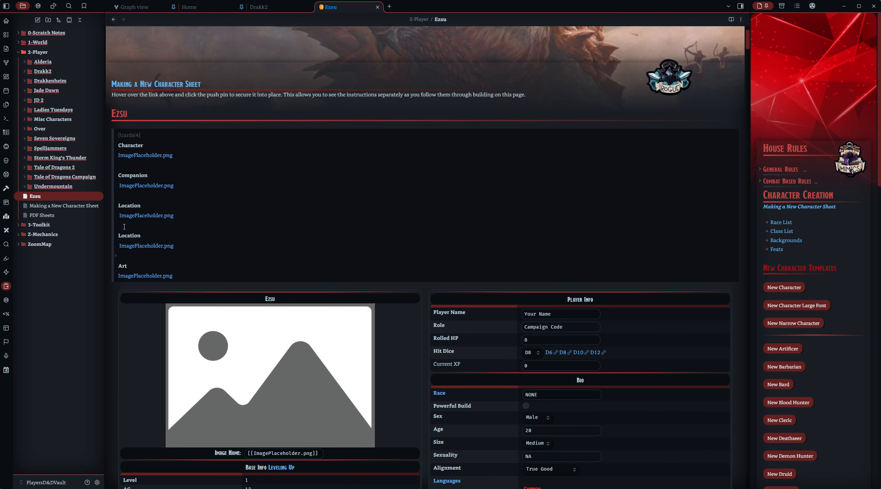
click(141, 286)
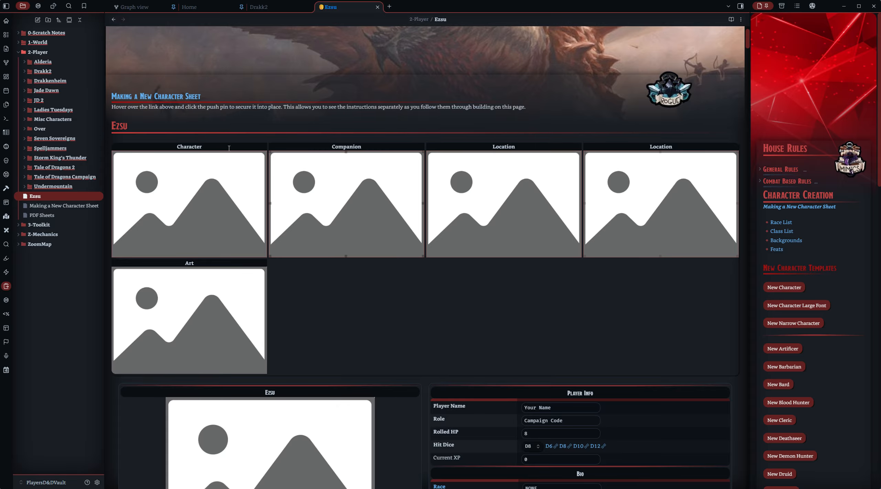
- Set the image card block to five cards per row
click(158, 141)
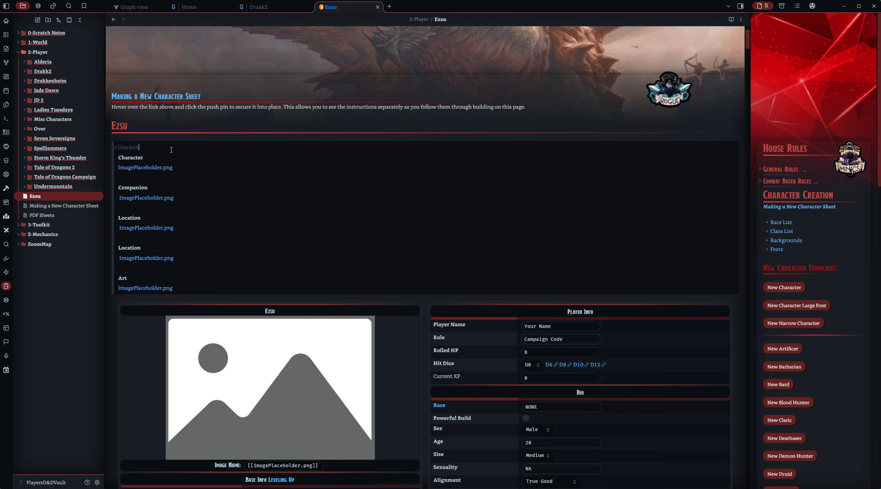
key(BackSpace)
text(5)
click(161, 137)
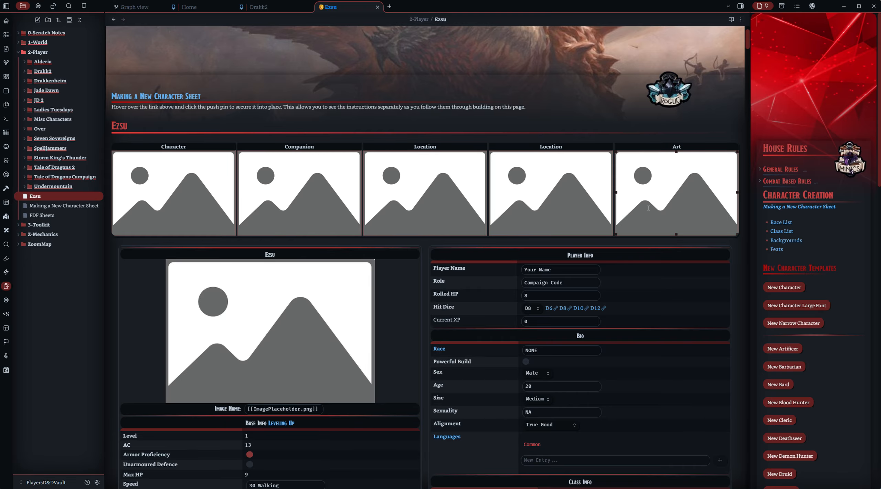
- Rename the Character card to Yin and the Art card to Yang in the image card block
click(300, 137)
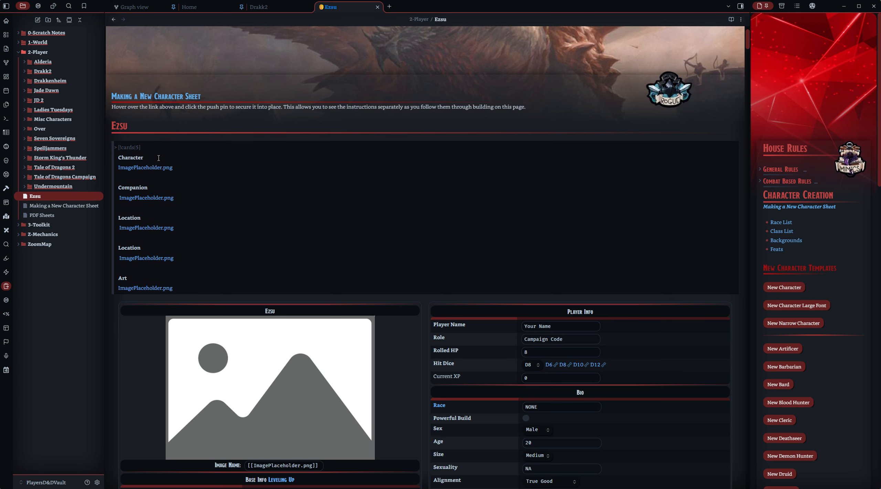
click(132, 160)
double_click(137, 157)
text(Yin**)
click(132, 277)
double_click(123, 277)
text(Yang)
- Rename the Companion card to Ezsu, the second Location card to Zhao and the first Location card to Zhentarim
click(155, 186)
drag(152, 187, 123, 188)
text(Ezsu)
click(131, 248)
drag(144, 247, 123, 247)
text(Zhao)
click(135, 221)
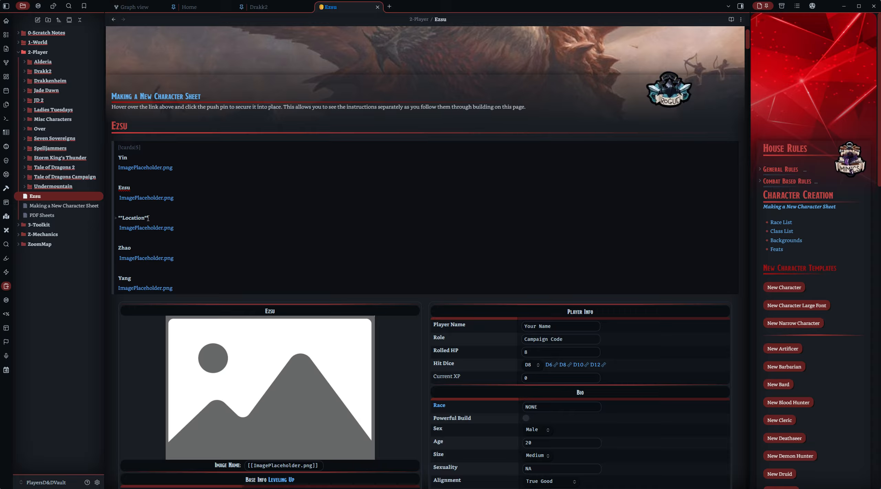
drag(145, 217, 123, 218)
text(Zhentarim)
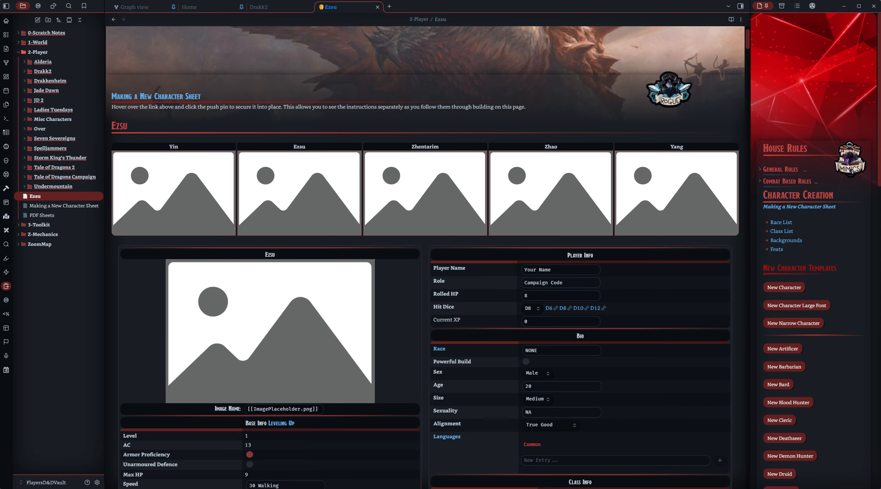
- Replace the placeholder image in the Zhentarim card with the copied winged-sword emblem
click(253, 136)
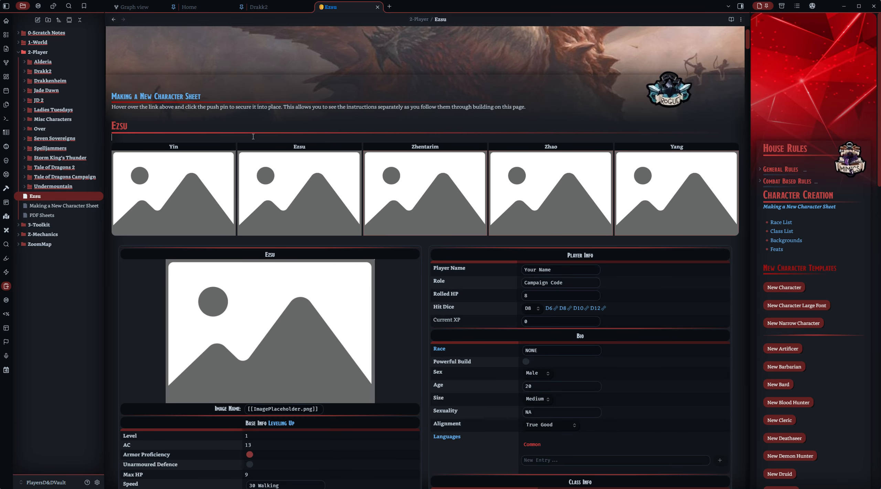
key(Down)
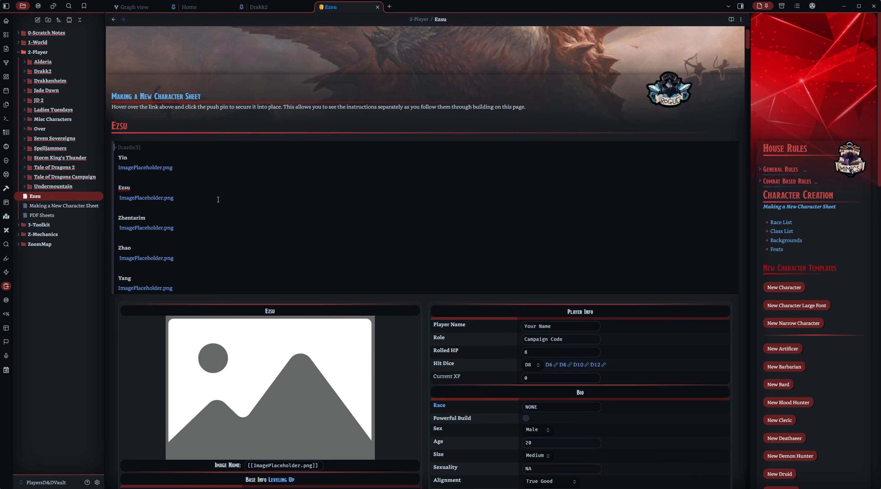
click(210, 227)
drag(178, 230, 120, 229)
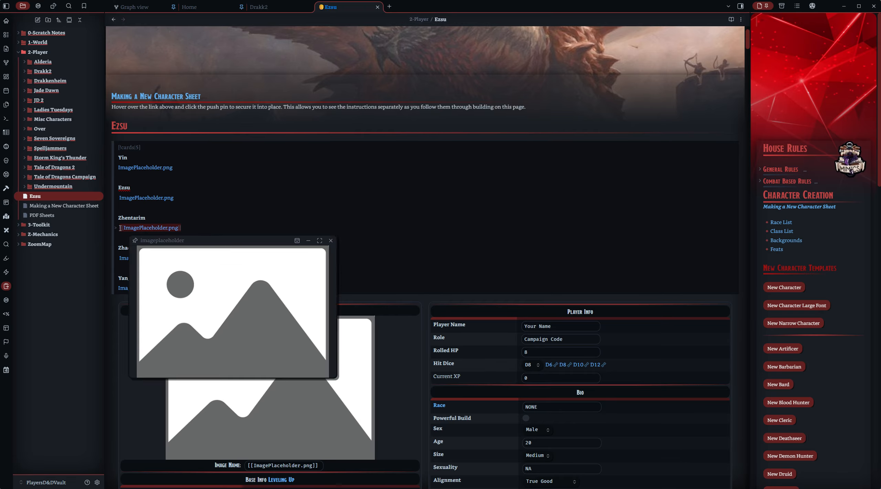
key(BackSpace)
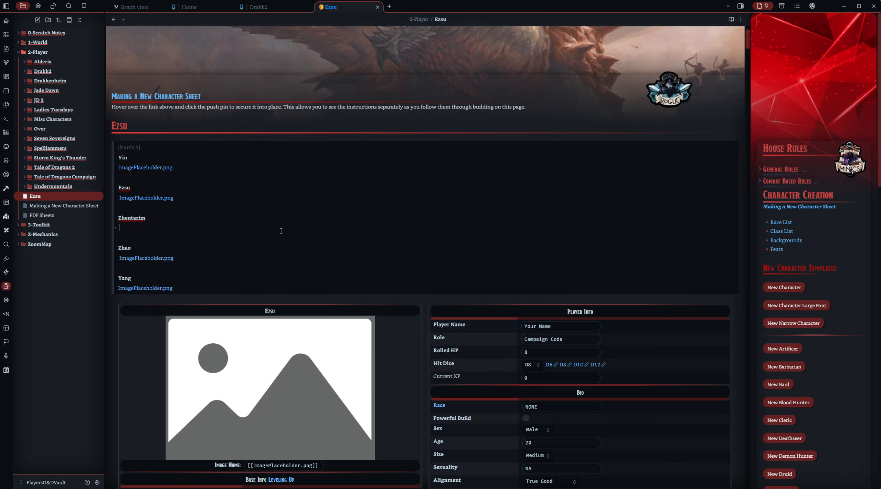
key(ctrl+v)
key(alt+Tab)
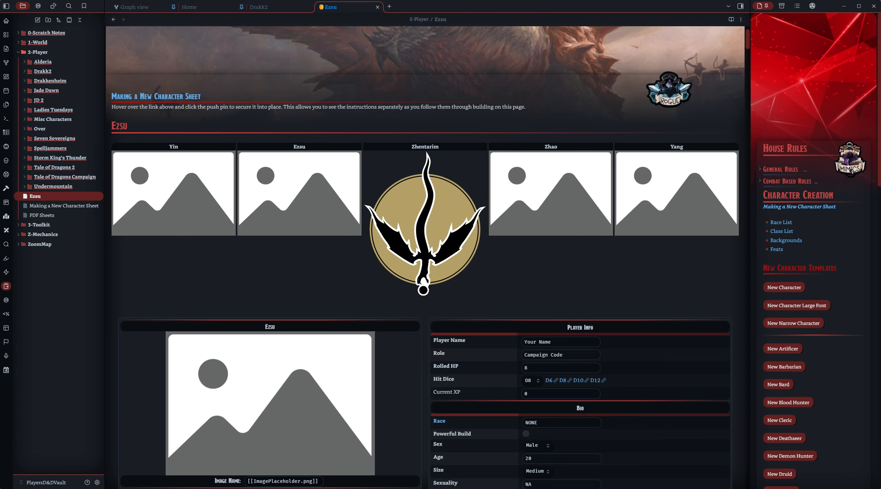
- Replace the placeholder image in the Yin card with the copied snake picture
click(723, 140)
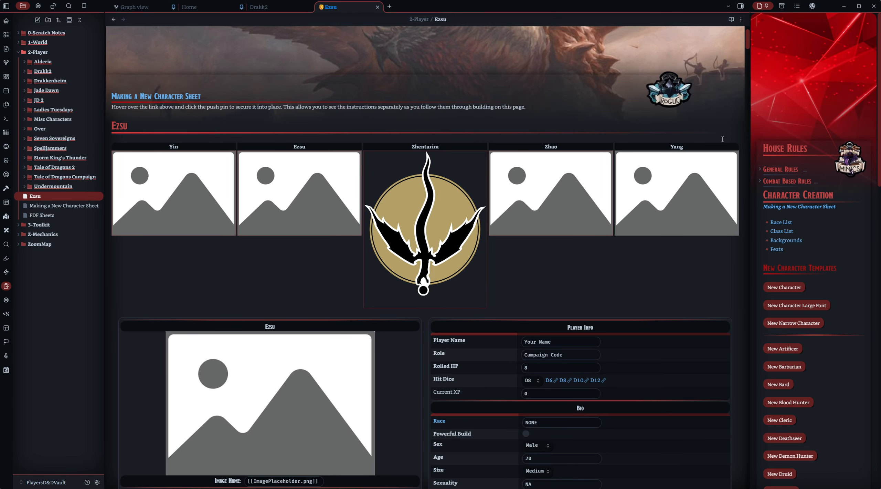
click(717, 138)
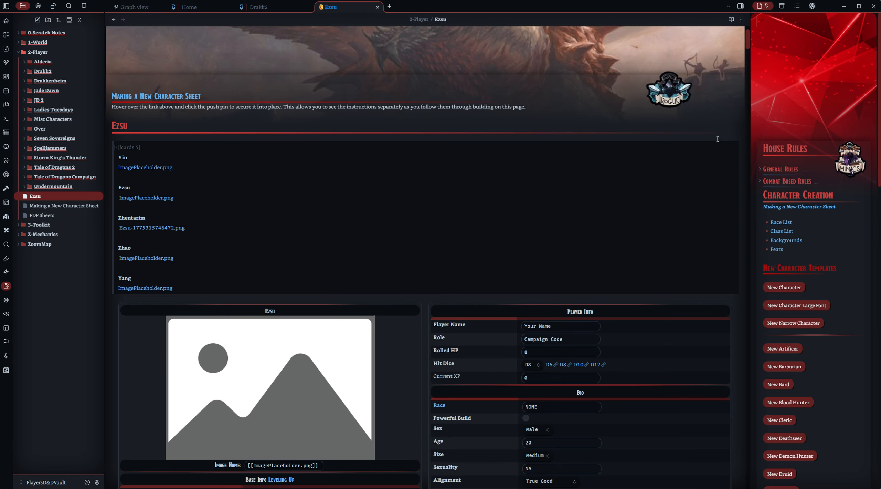
click(118, 169)
mouse_move(119, 169)
key(BackSpace)
key(ctrl+v)
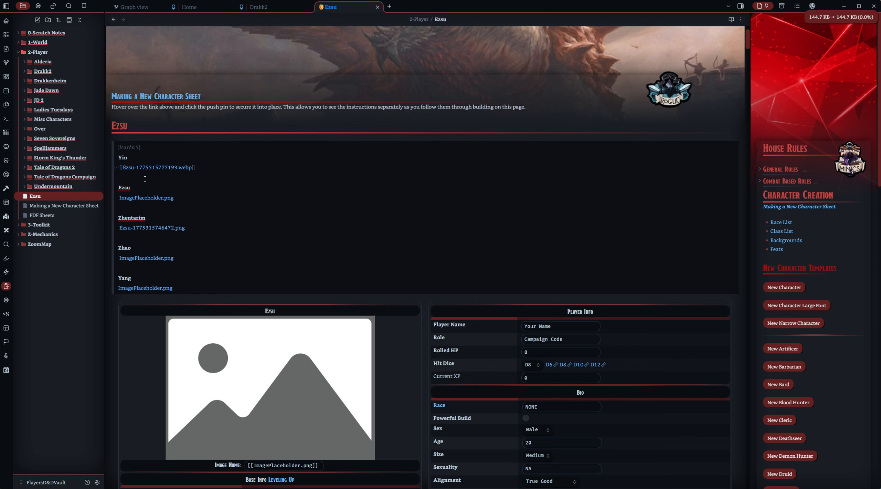
click(179, 135)
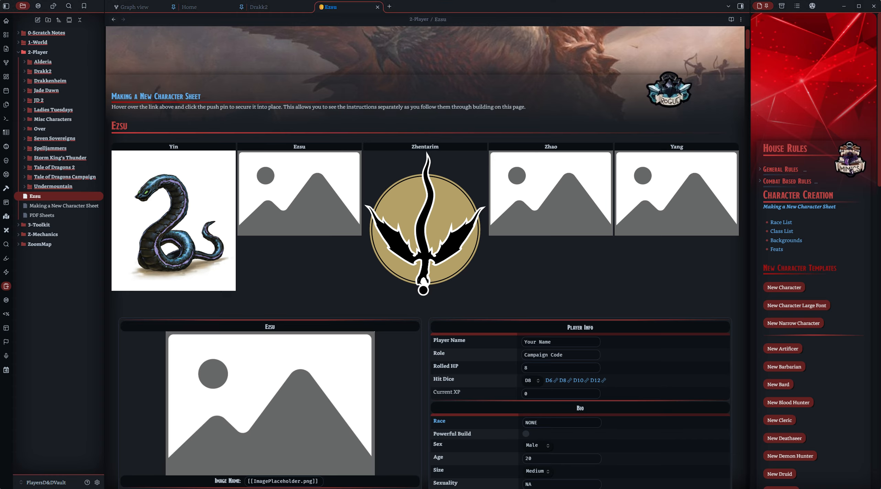
- Add the winged creature image file to the card block and make it replace the Yang card's placeholder
drag(1, 223, 279, 284)
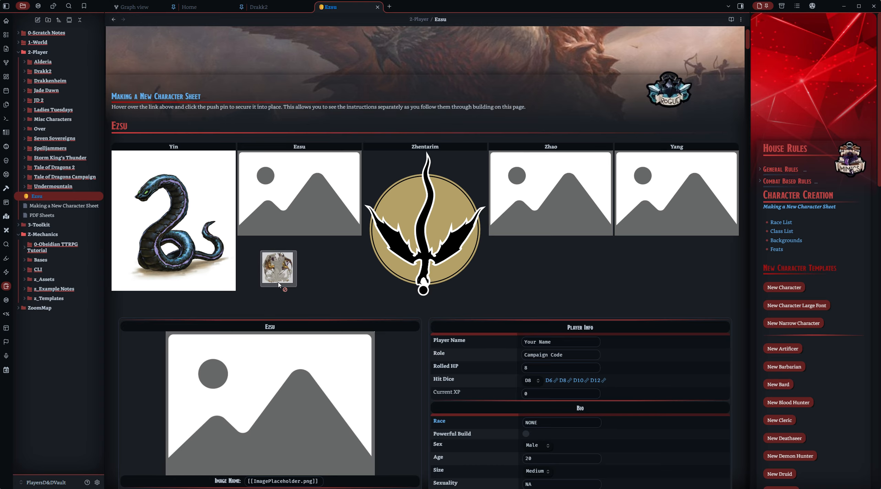
drag(278, 284, 265, 313)
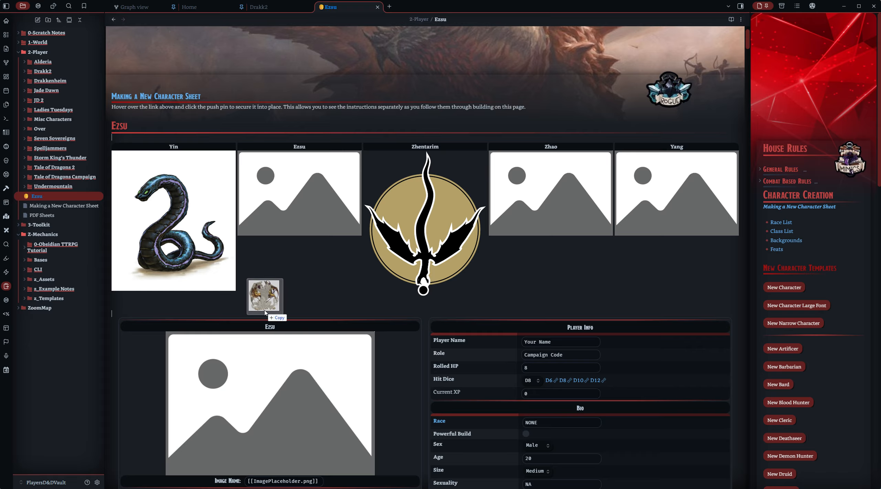
drag(265, 312, 265, 310)
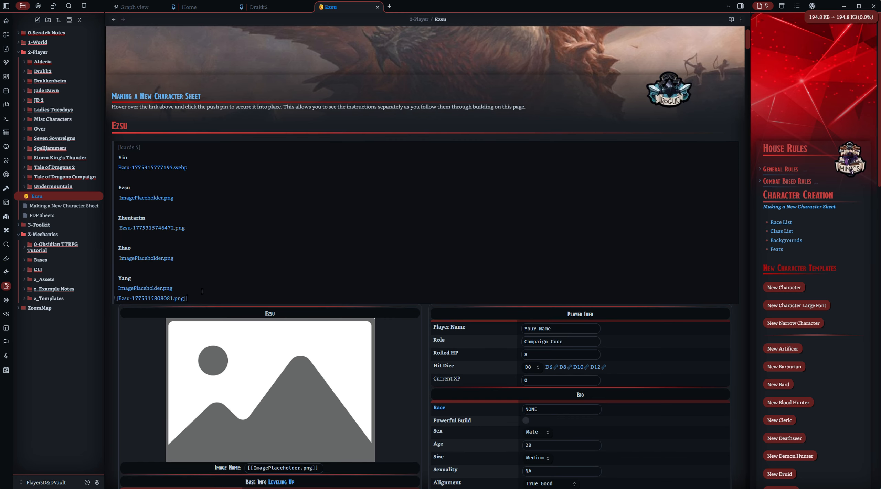
drag(203, 299, 114, 299)
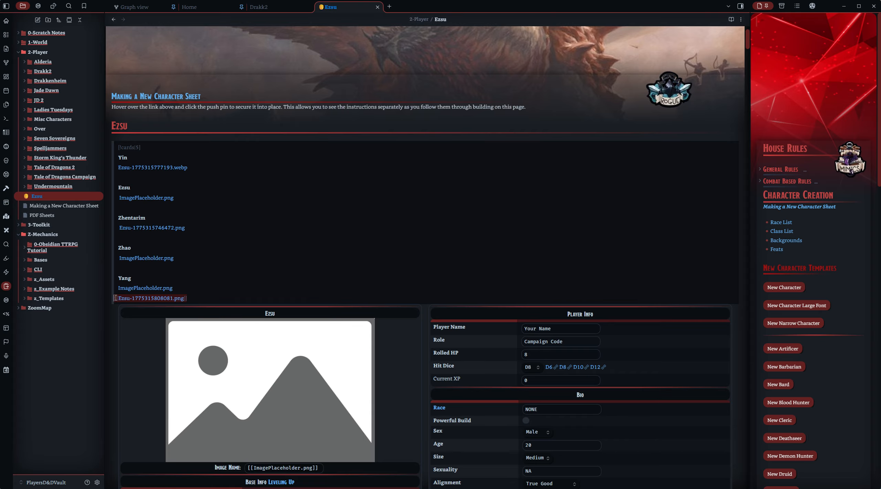
mouse_move(115, 297)
mouse_down()
mouse_move(201, 289)
mouse_move(119, 290)
mouse_up()
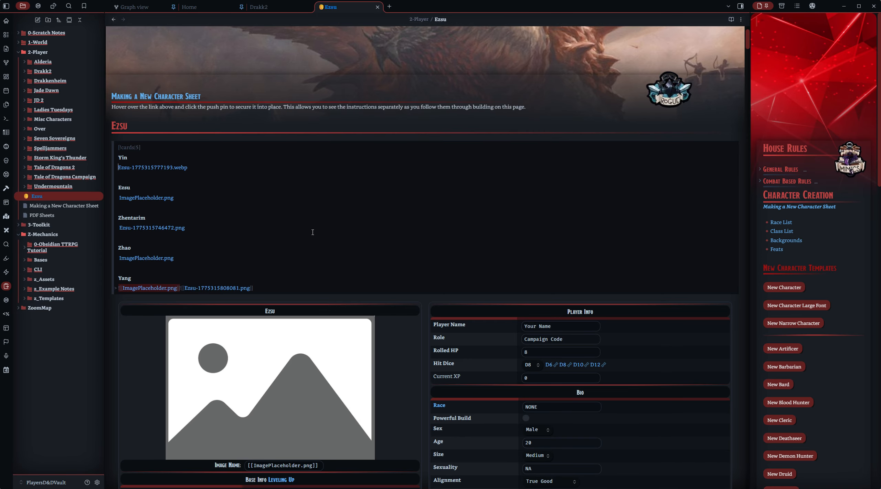
key(BackSpace)
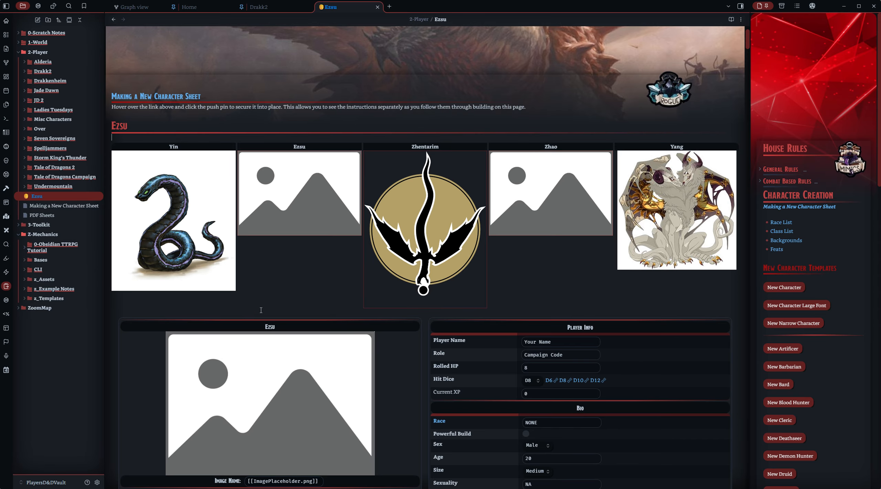
- Shrink the Zhentarim emblem to about 242x307 and the Yin snake picture to about 308x348
mouse_move(486, 307)
drag(484, 305, 449, 261)
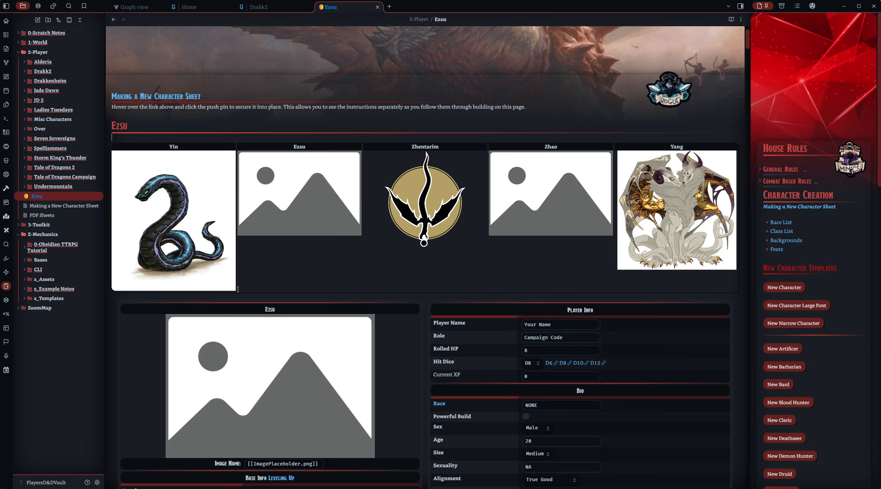
drag(231, 282, 215, 266)
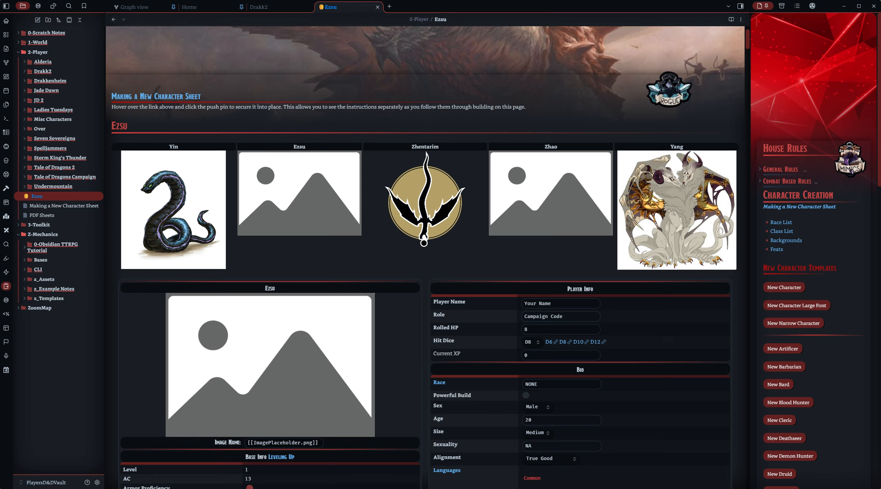
- Replace the placeholder in the Ezsu card with the added WebP image
drag(173, 238, 120, 202)
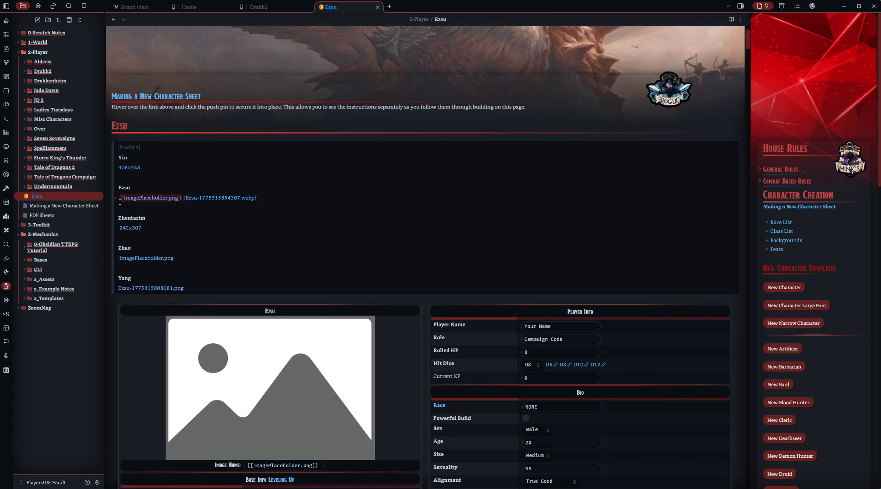
key(BackSpace)
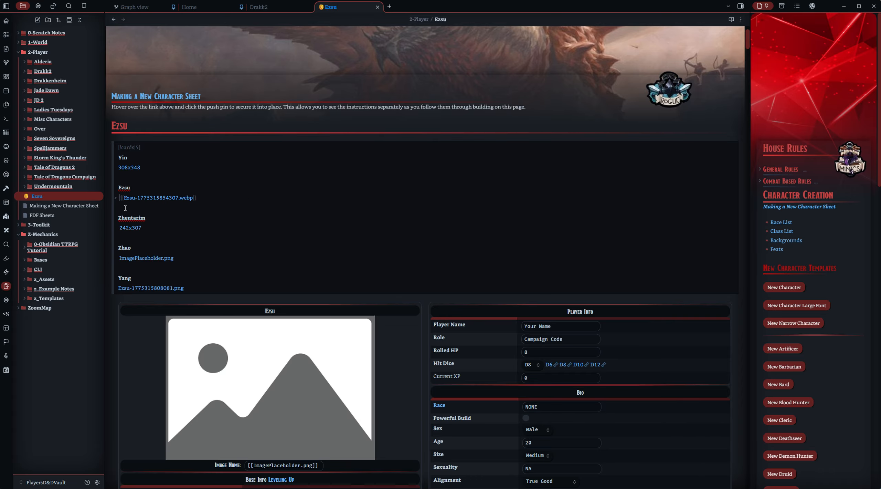
- Shrink the Ezsu card's picture to about 231x350 and replace the Zhao card's placeholder with the added WebP image
click(162, 136)
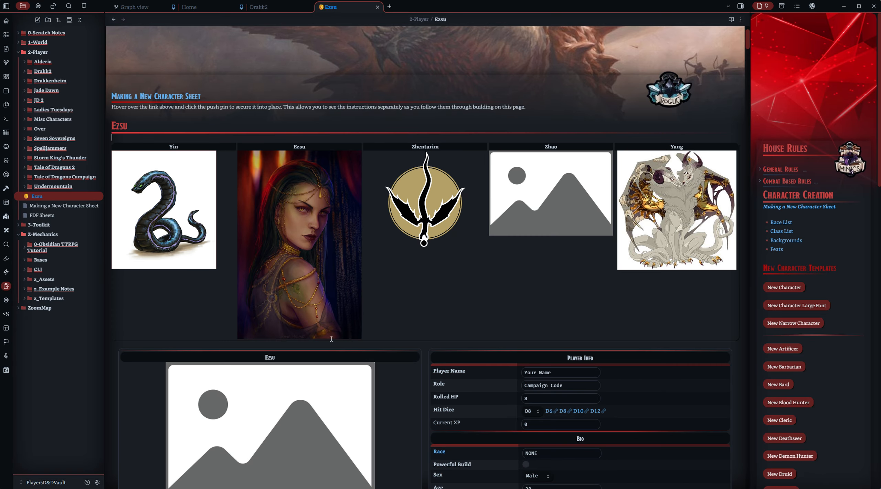
drag(361, 339, 316, 276)
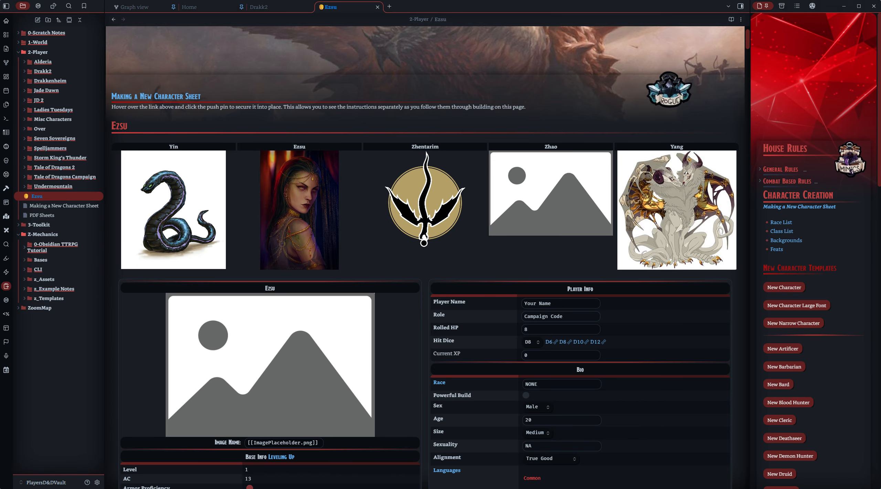
drag(135, 225, 122, 262)
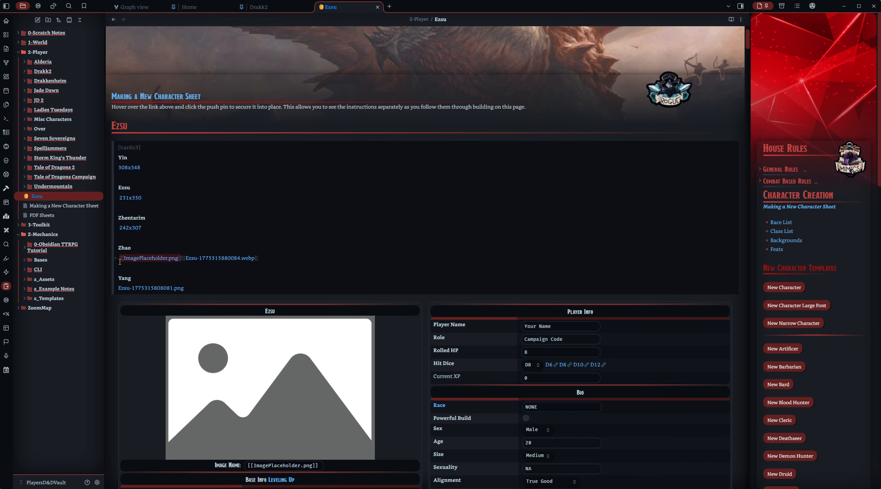
key(BackSpace)
click(206, 136)
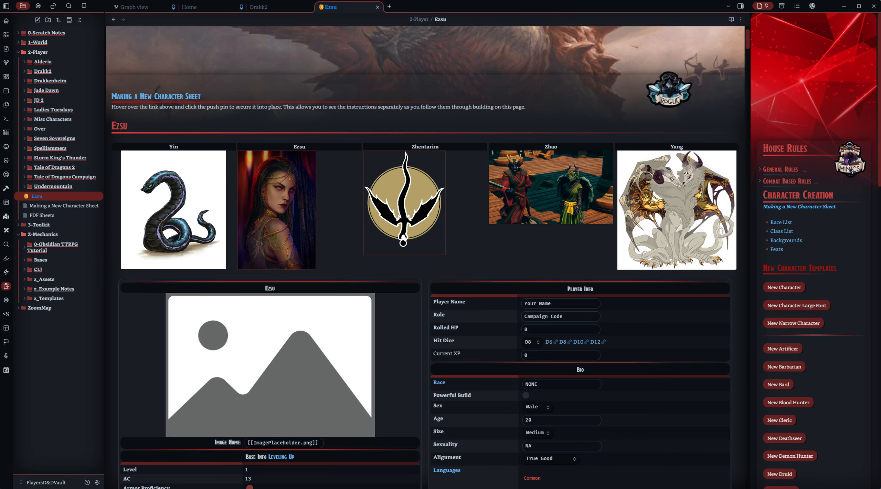
- Add the blue winged dragon picture to the vault and make Ezsu-1775315910290.png the sheet's main image, without keeping the embed above the heading
drag(0, 119, 159, 81)
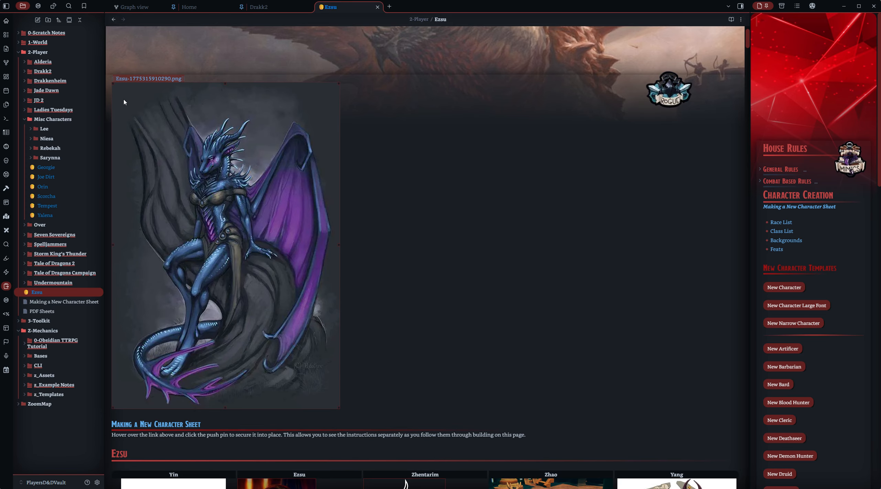
key(Delete)
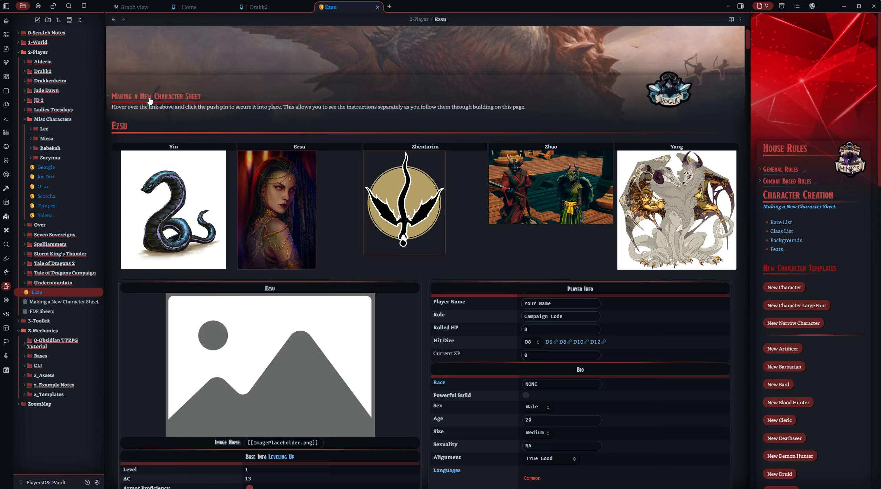
scroll(214, 258, down, 2)
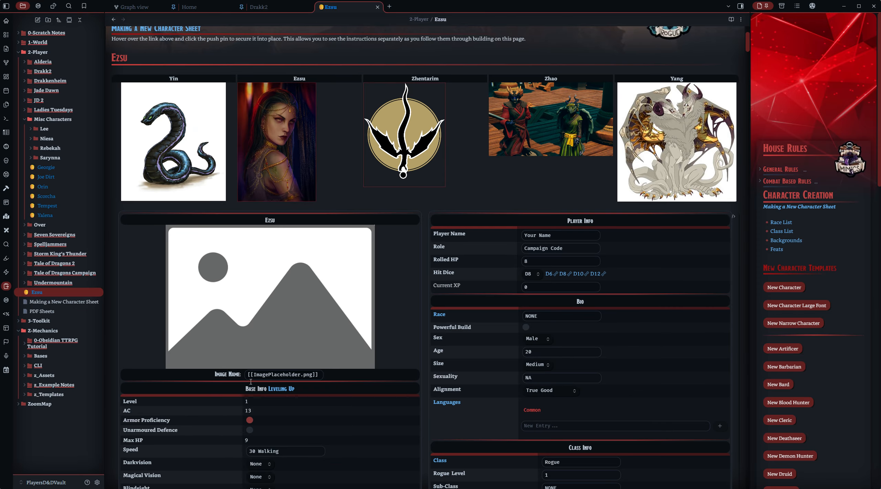
drag(249, 376, 320, 376)
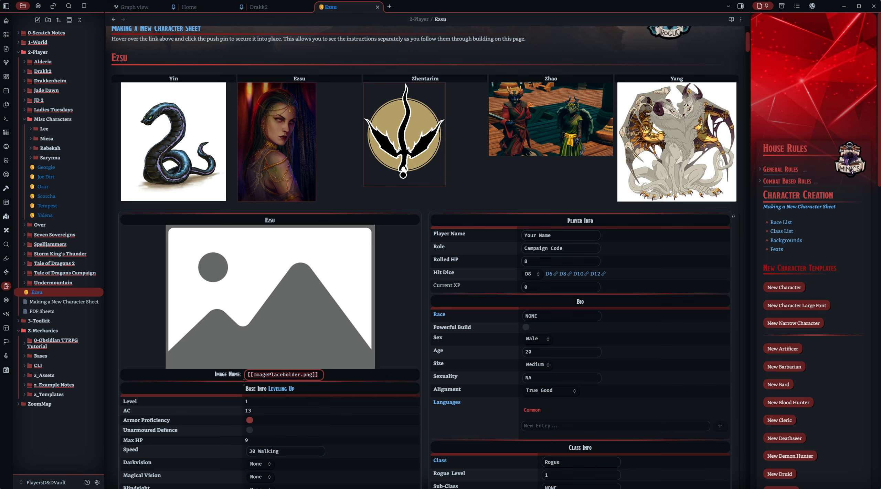
text(Ezsu-1775315910290.png)
text([)
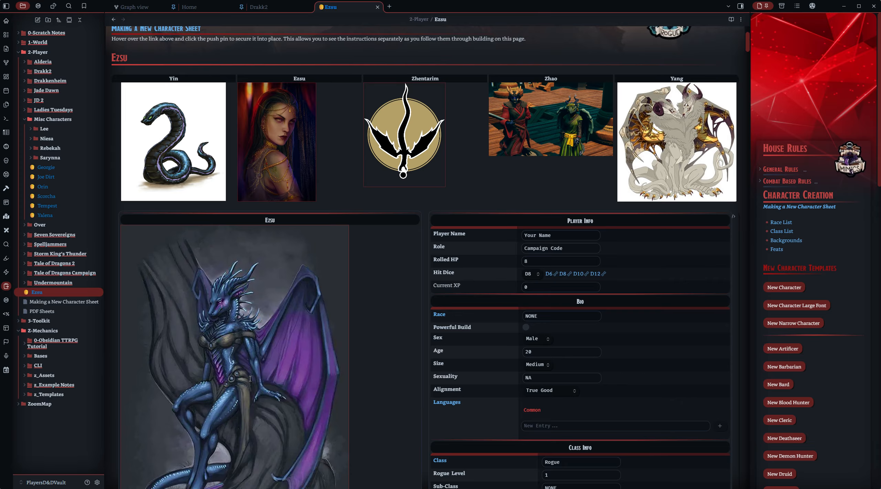
scroll(292, 337, down, 7)
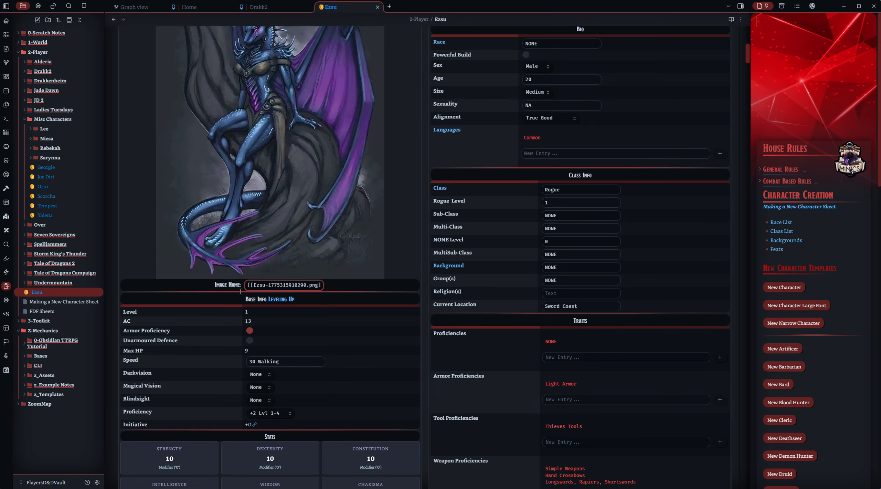
click(426, 296)
- Check how the new main image appears in the sheet's Campaign section, and return to the start of the note
scroll(419, 225, up, 4)
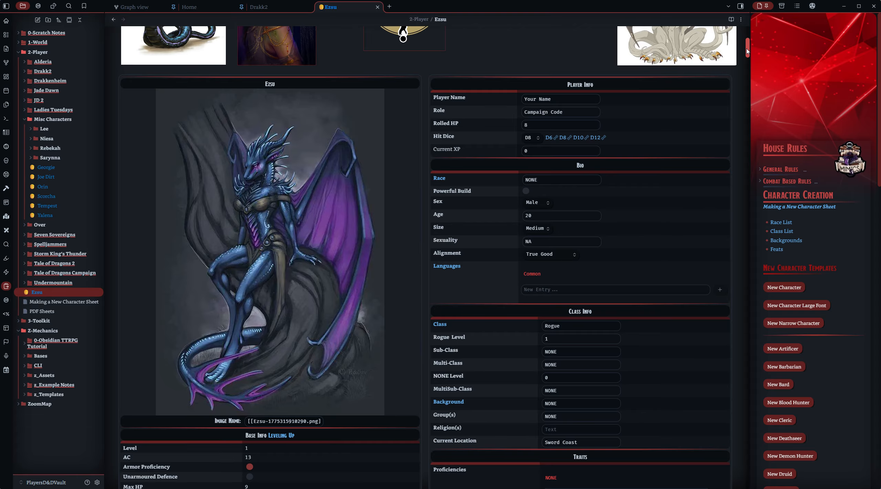
drag(746, 49, 744, 168)
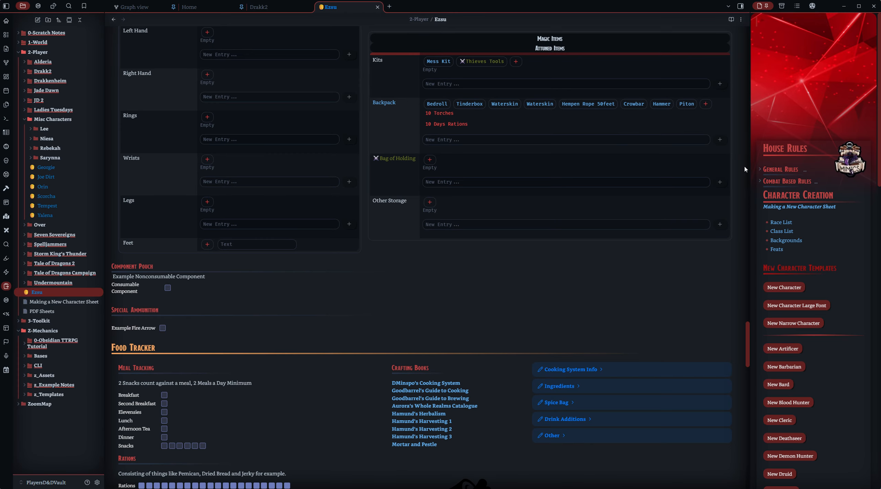
scroll(683, 283, down, 13)
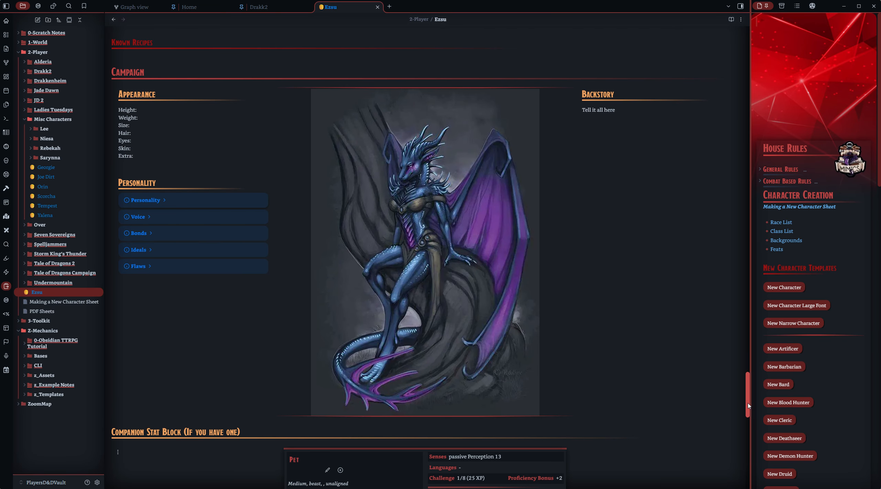
drag(747, 394, 737, 51)
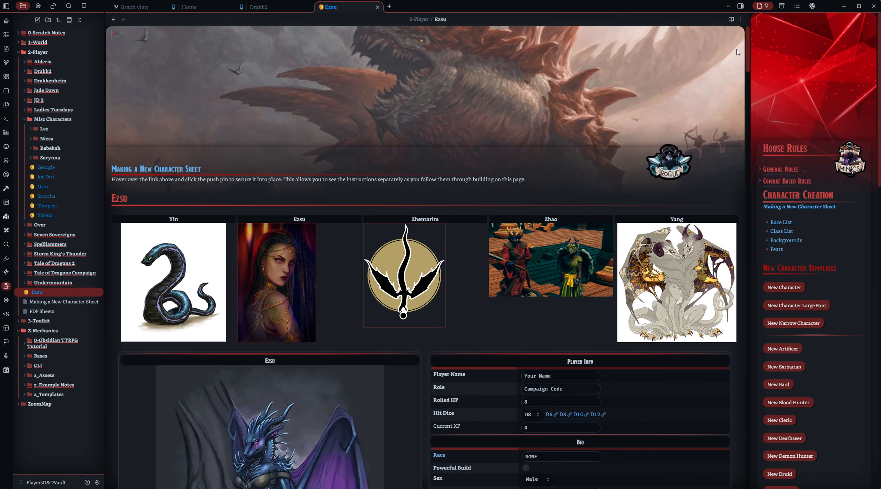
click(497, 190)
click(402, 185)
click(115, 41)
click(380, 206)
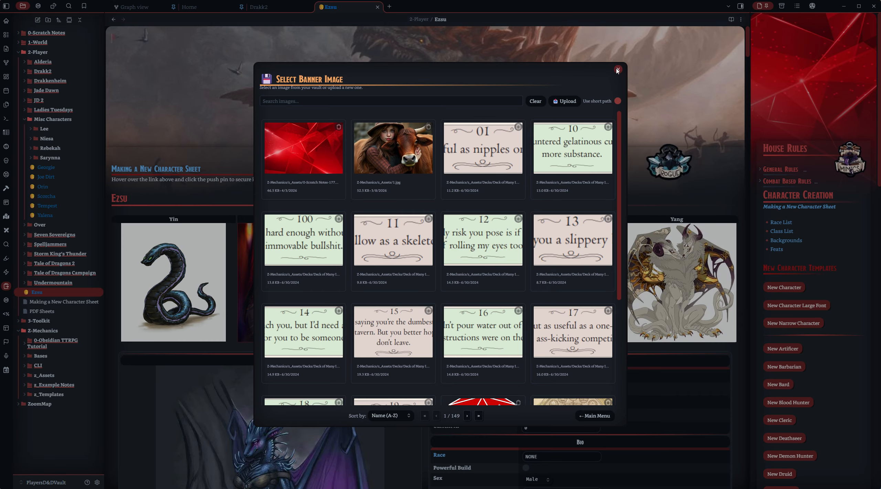
click(618, 69)
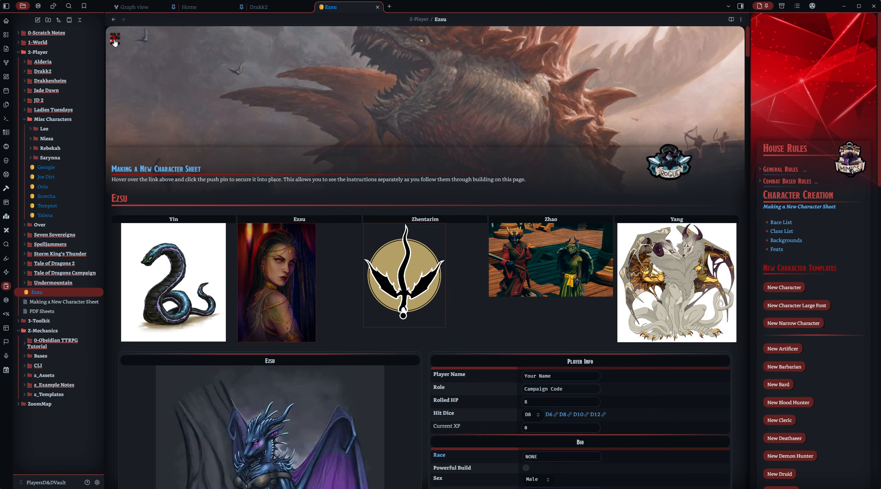
- Search the vault for "ezsu", use the red-robed horned figure image as the banner, and position it at X 50%, Y 51%
click(115, 40)
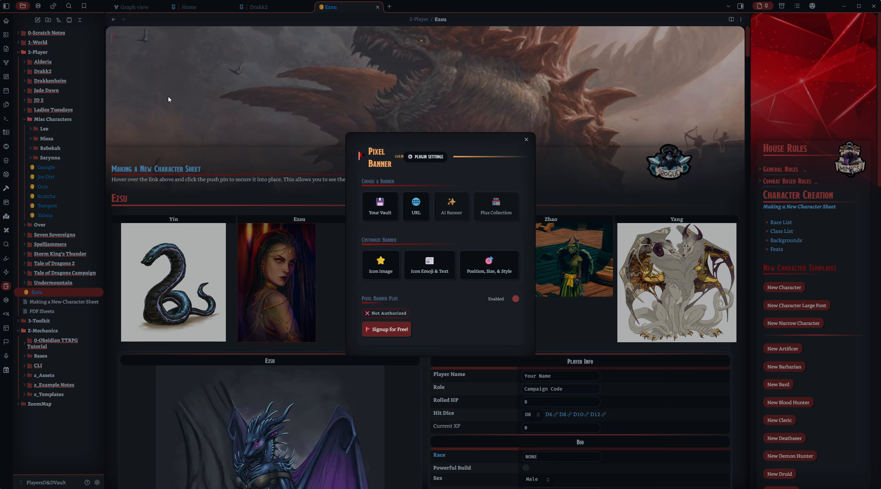
click(380, 210)
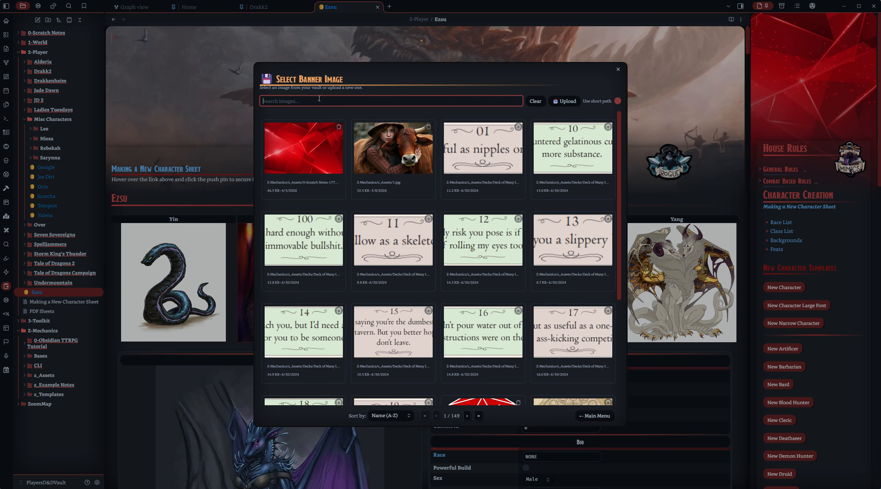
text(ezsu)
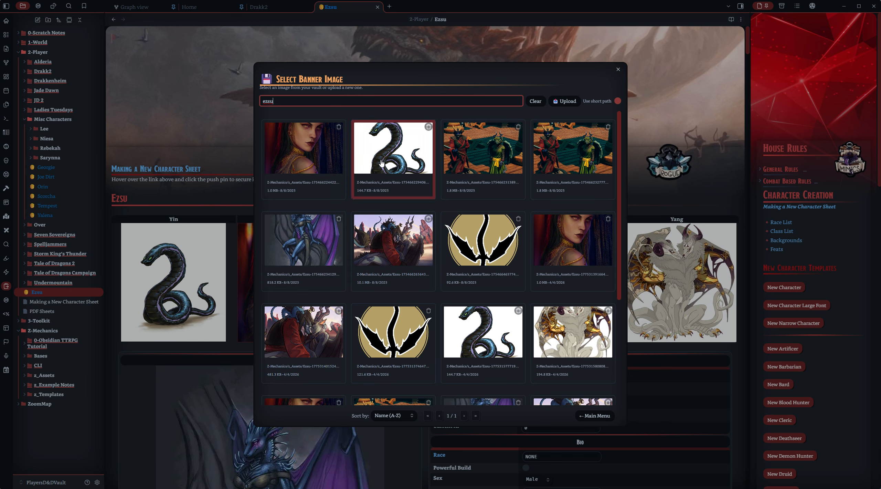
click(394, 250)
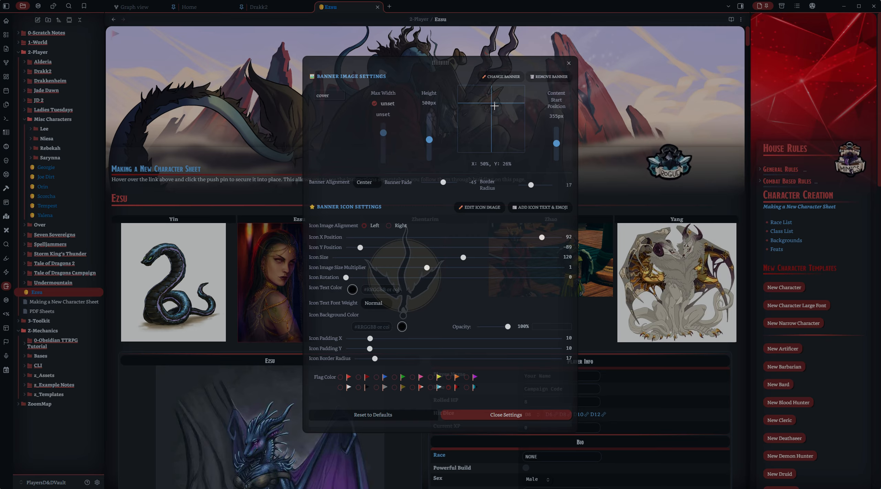
click(491, 101)
drag(491, 101, 491, 120)
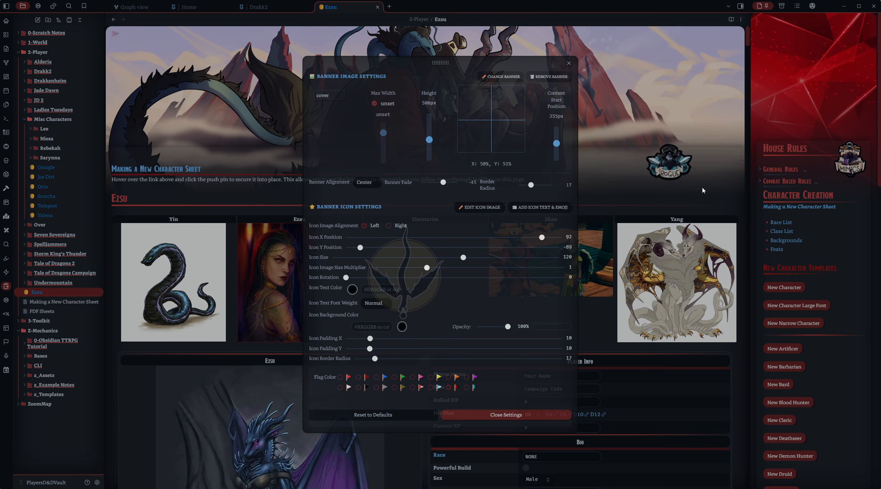
- Search for "mimic" and replace the Rogue banner icon with the Mimics logo
click(484, 207)
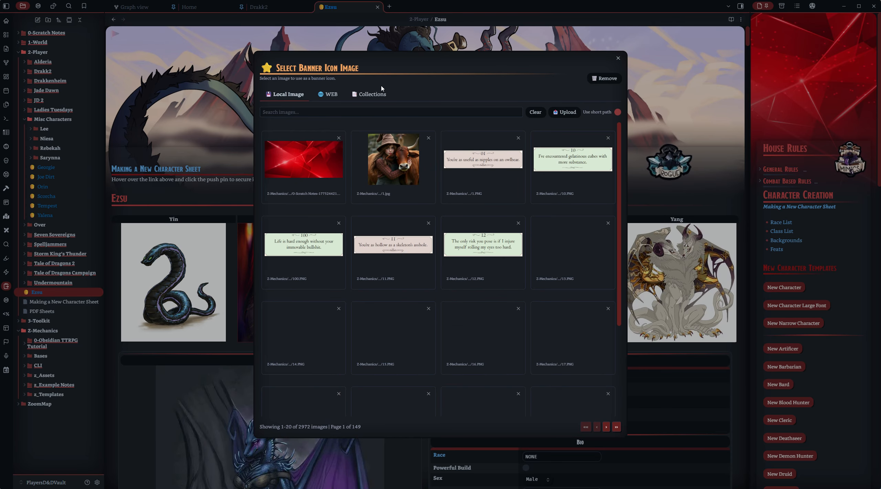
text(mimic)
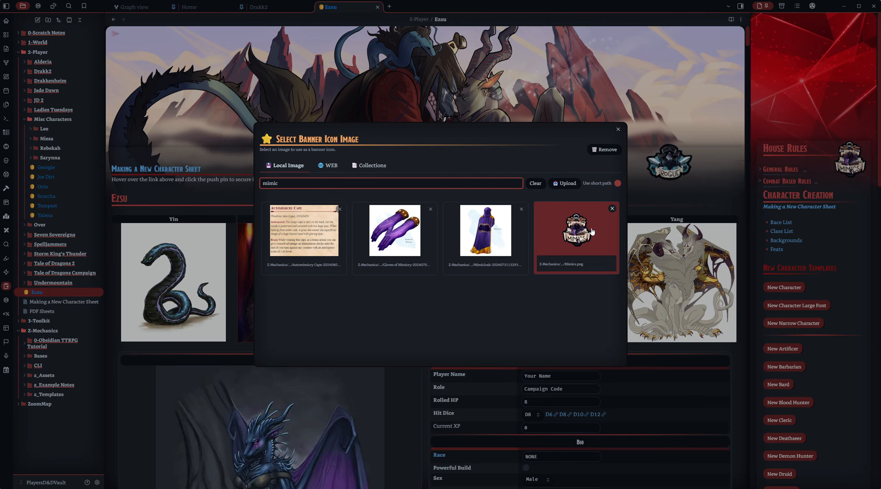
click(591, 230)
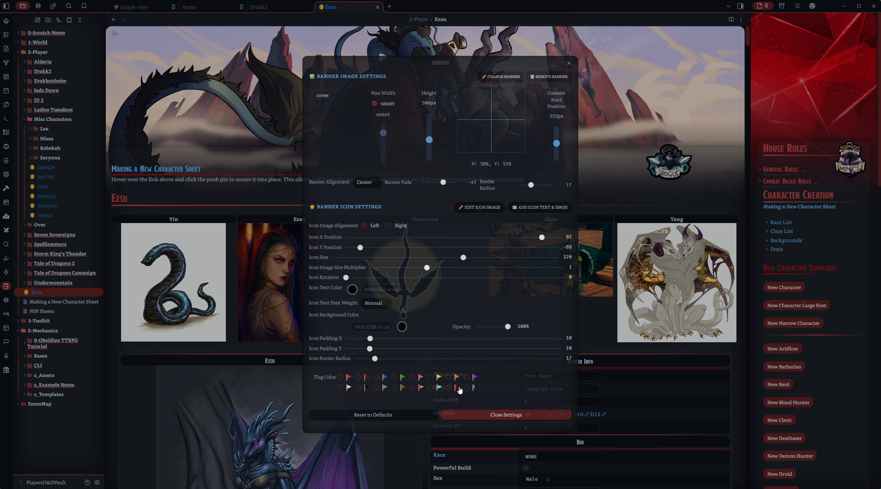
click(502, 415)
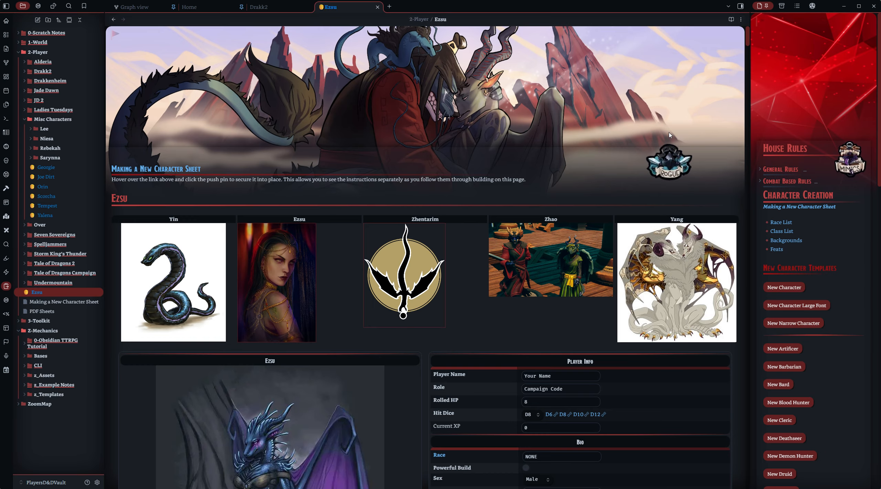
- Close and reopen the Ezsu note to refresh its banner icon
click(377, 7)
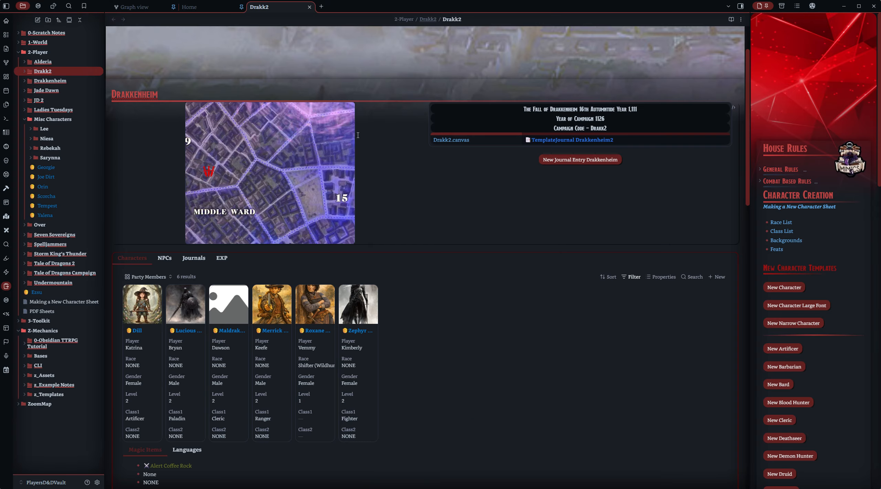
click(36, 292)
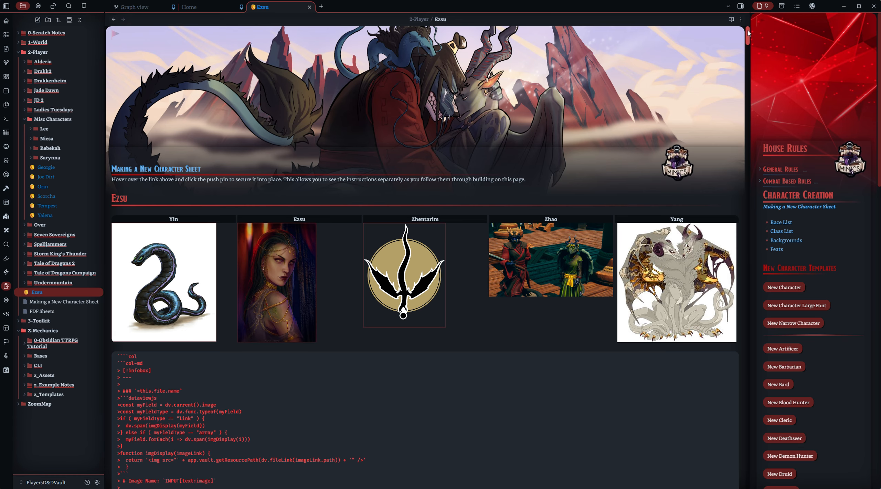
drag(748, 32, 744, 1)
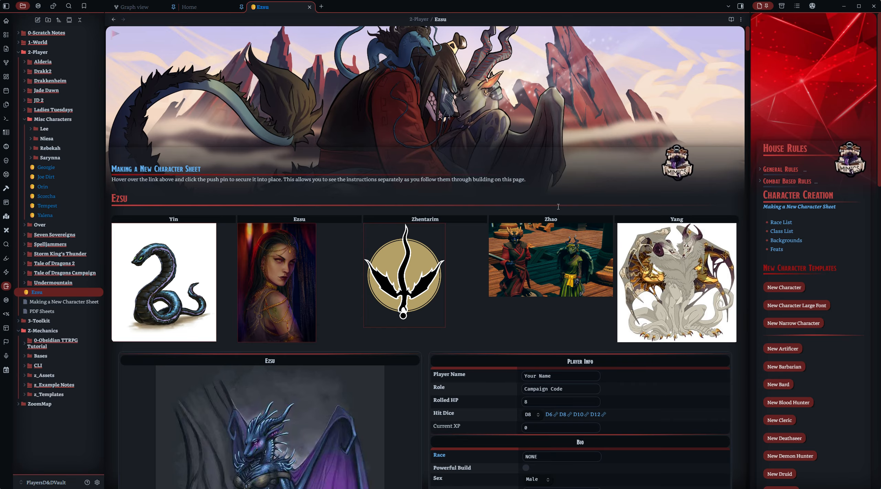
- Switch the Ezsu note to source mode and highlight the five-card block to examine its markup
click(741, 19)
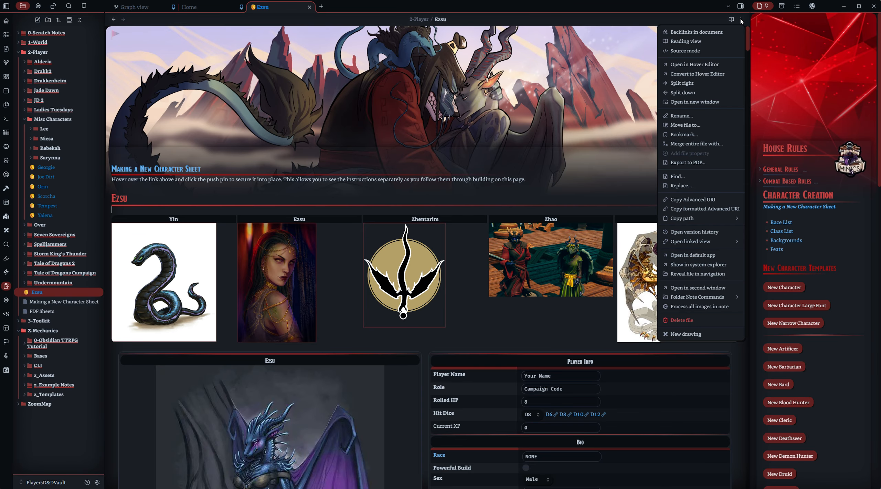
click(684, 51)
drag(746, 38, 743, 111)
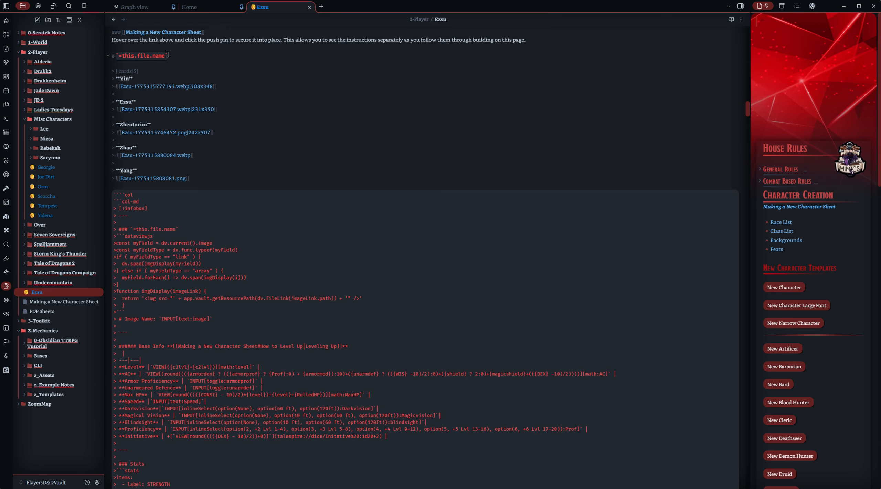
click(119, 65)
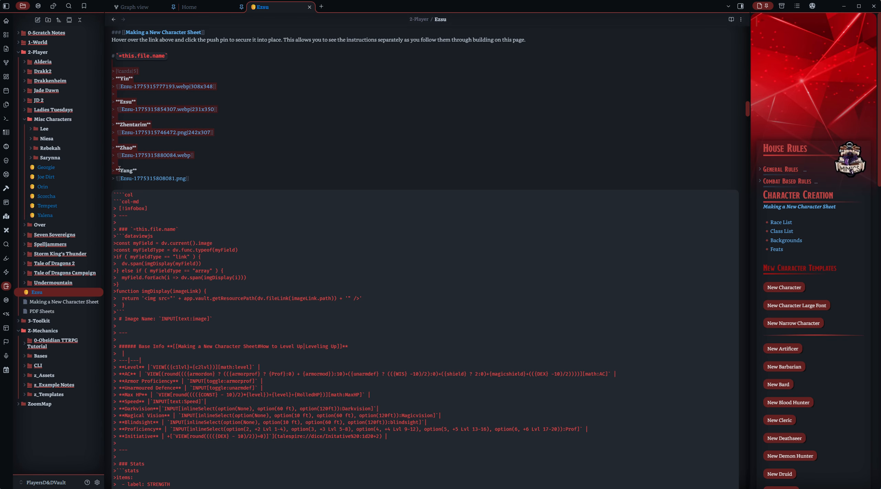
click(117, 185)
click(261, 186)
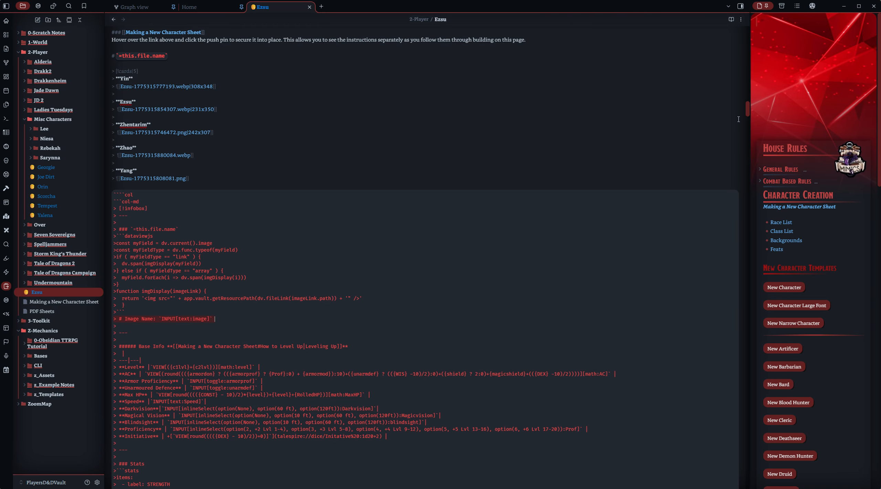
- Highlight the image property in the note's frontmatter and go to the dataviewjs code that displays it
drag(747, 110, 746, 26)
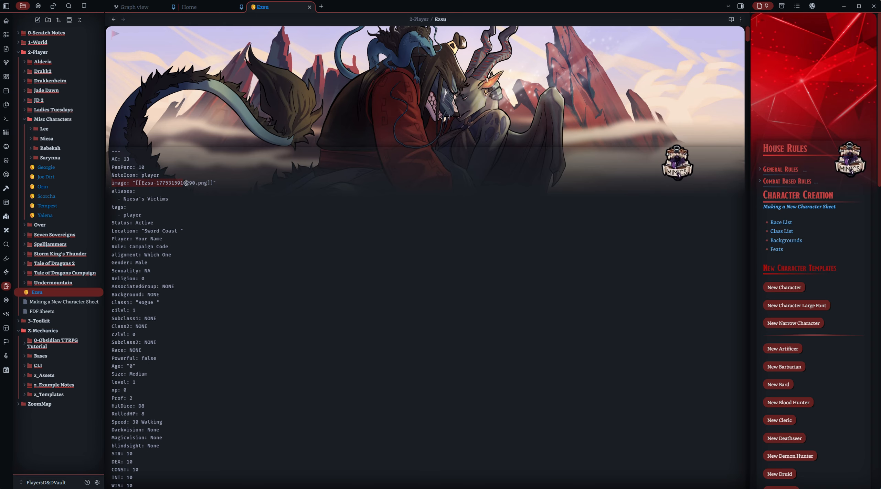
drag(186, 183, 221, 183)
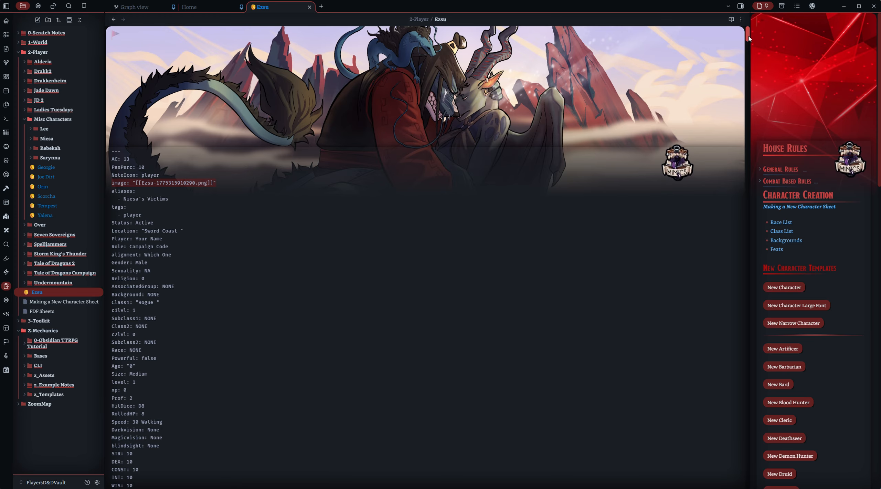
drag(749, 38, 742, 115)
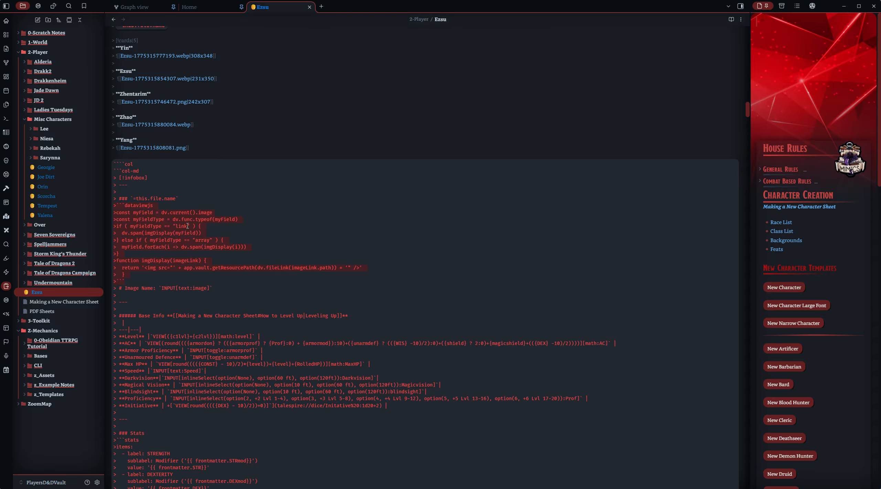
- Highlight the second dataviewjs image block, between the Personality and Backstory sections, to examine its code
drag(749, 110, 738, 449)
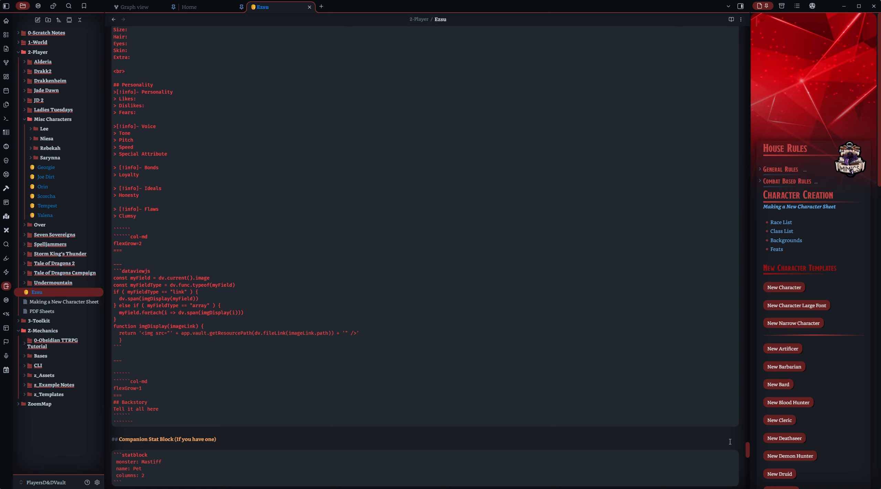
drag(128, 346, 108, 274)
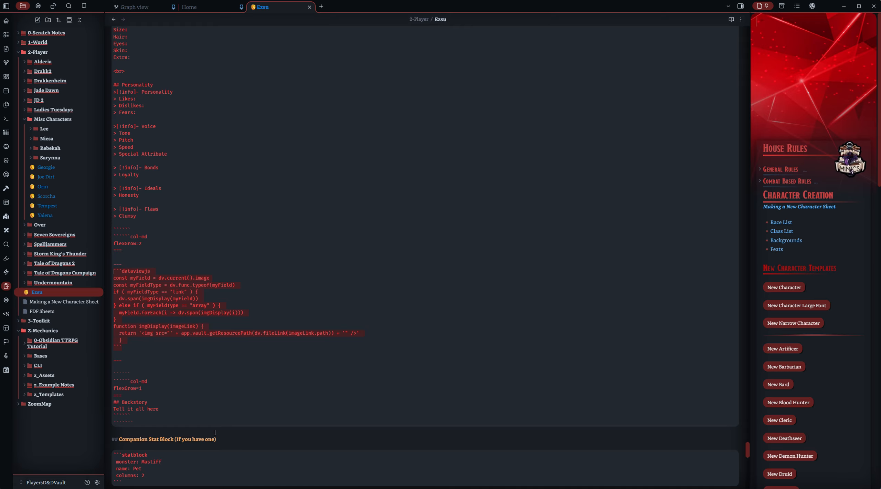
- Turn off source mode for the Ezsu note and return to the start of the rendered sheet
click(741, 20)
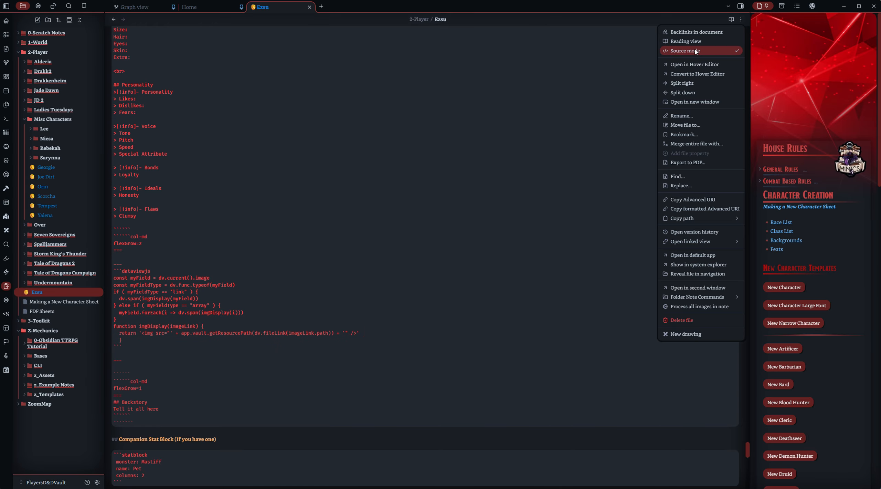
click(685, 49)
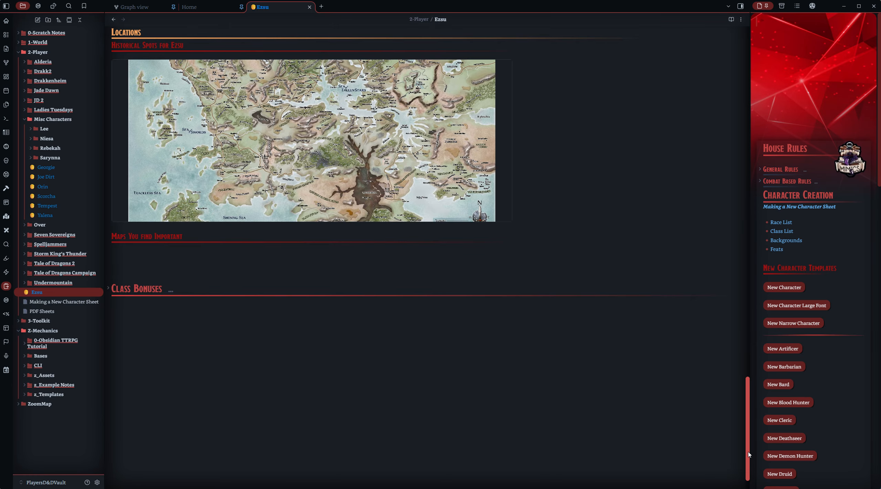
drag(748, 451, 745, 178)
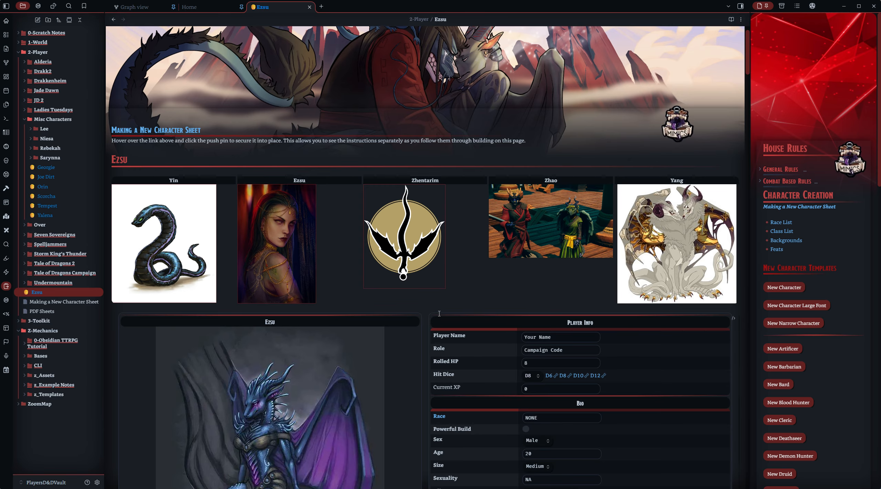
- Try to shrink the main Ezsu portrait by resizing the image directly in the rendered sheet
scroll(439, 313, down, 6)
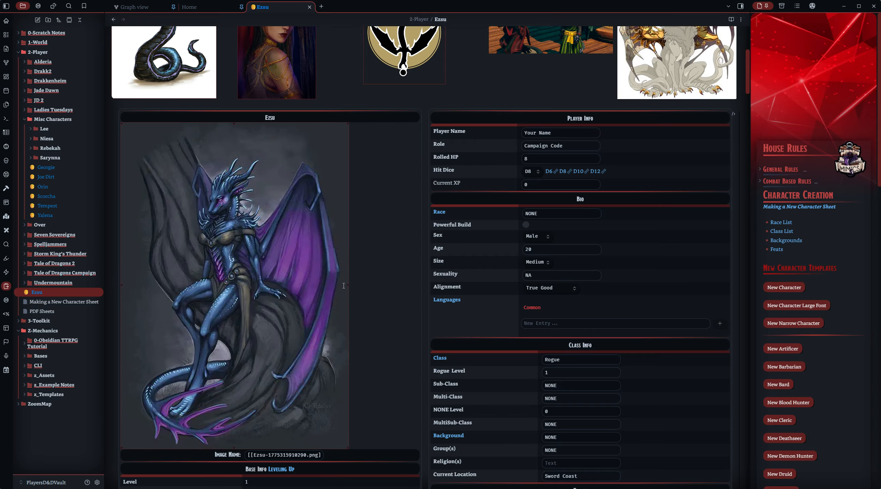
drag(348, 285, 344, 285)
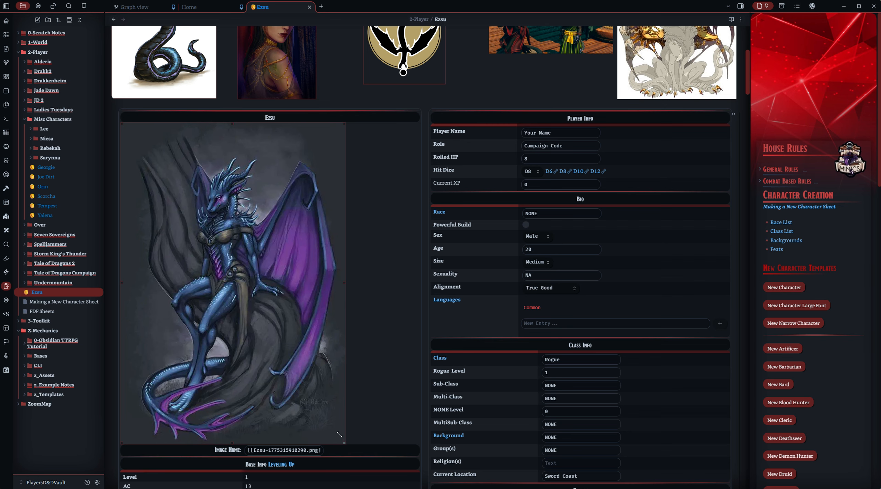
drag(340, 435, 277, 350)
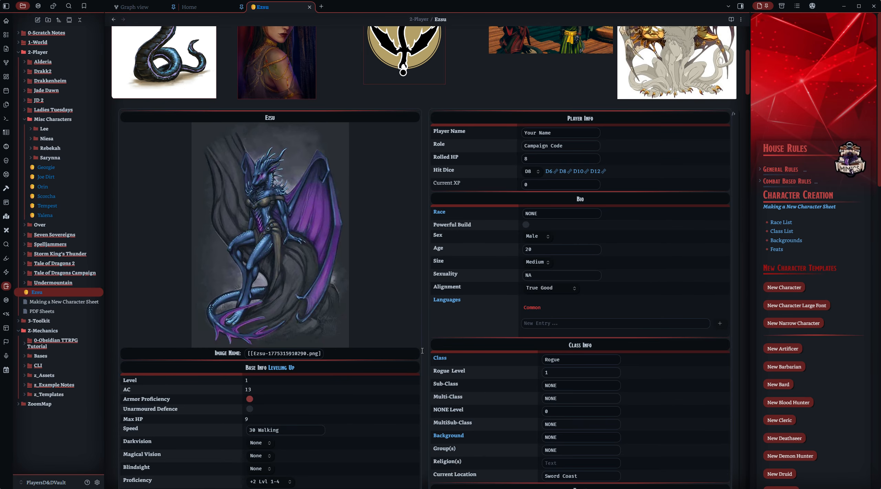
scroll(422, 165, up, 3)
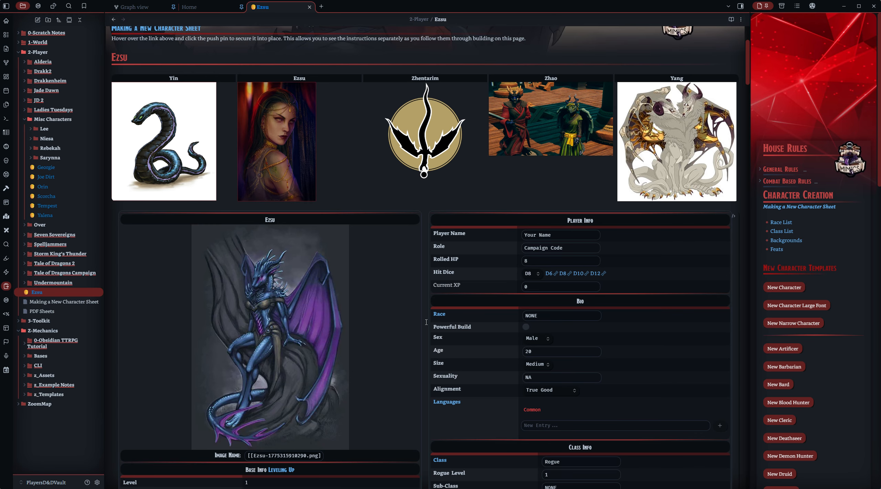
- Open the code of the column block below the cards, leave it to re-render, and review the portrait and banner
click(734, 218)
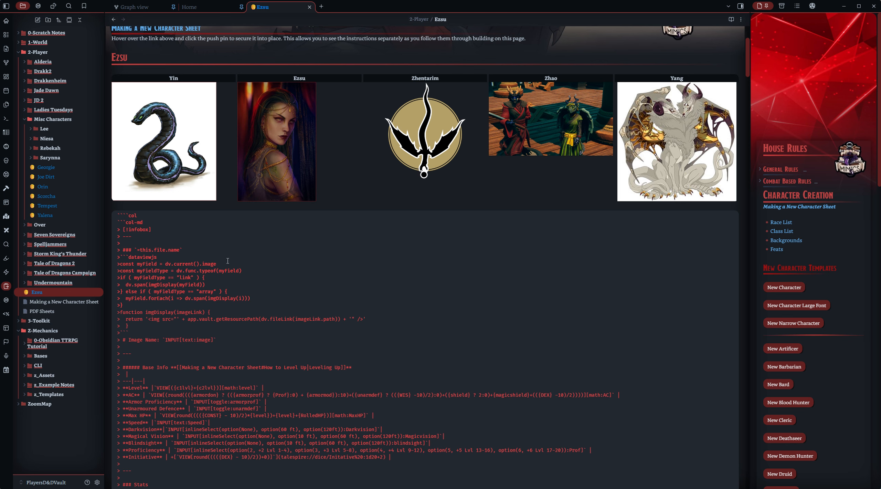
click(246, 209)
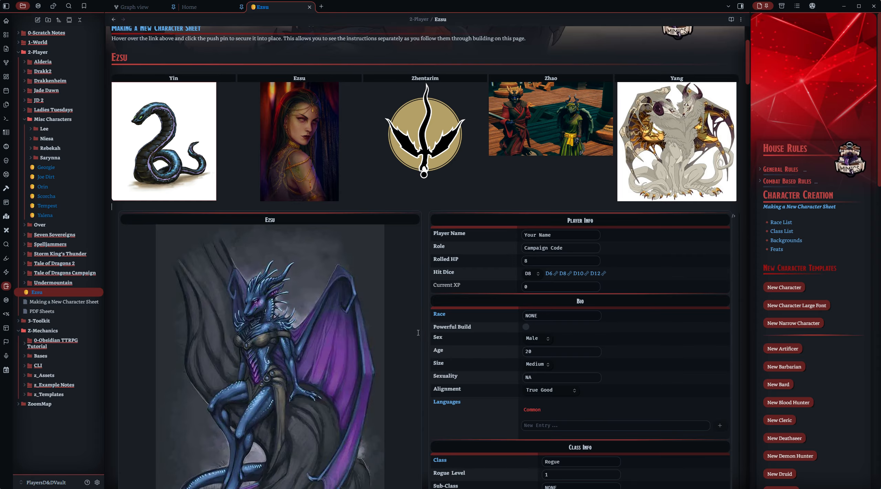
scroll(419, 333, down, 3)
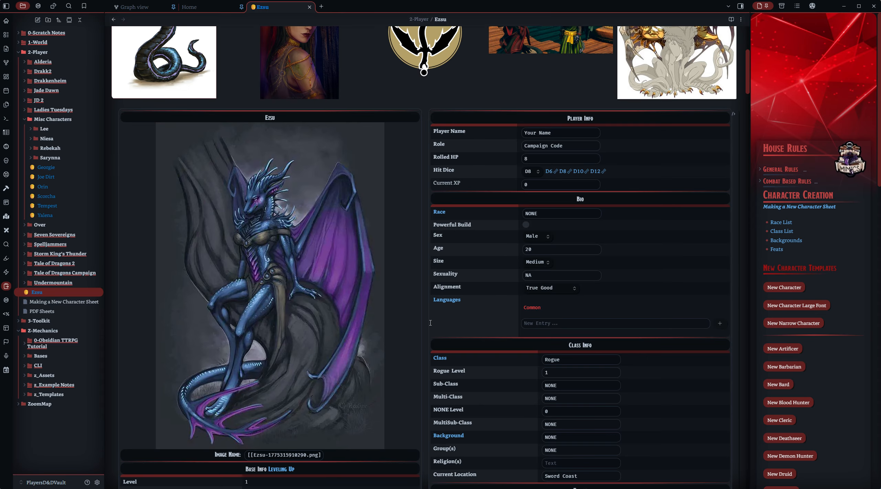
scroll(430, 322, up, 2)
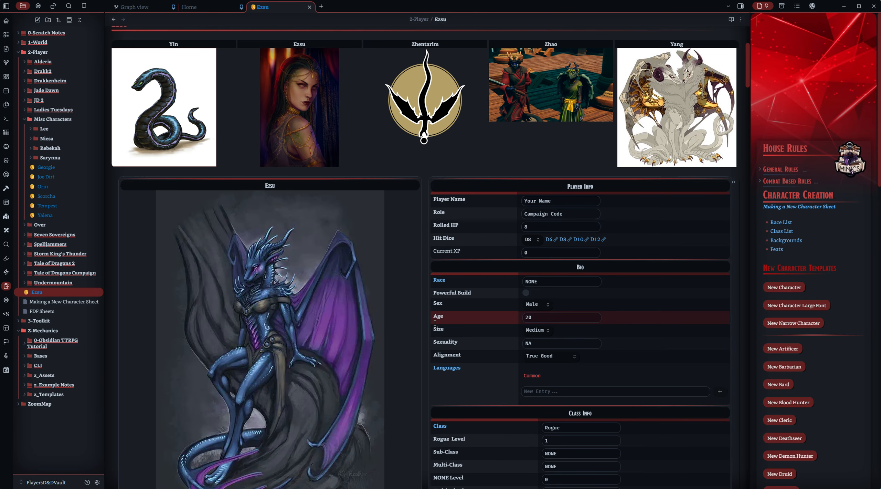
scroll(427, 323, up, 4)
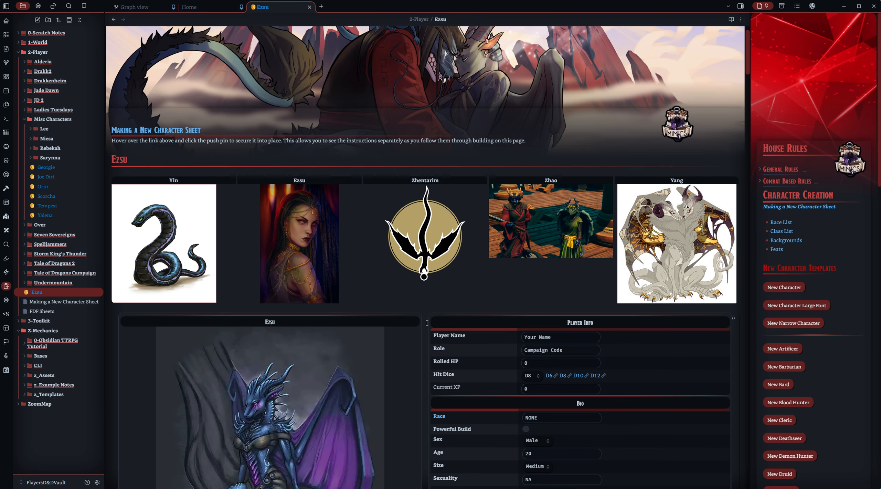
scroll(427, 322, up, 1)
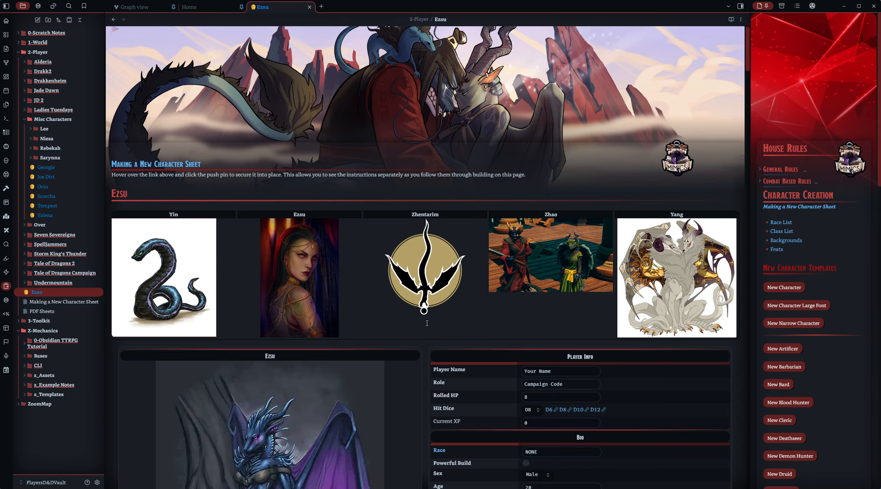
scroll(427, 323, up, 1)
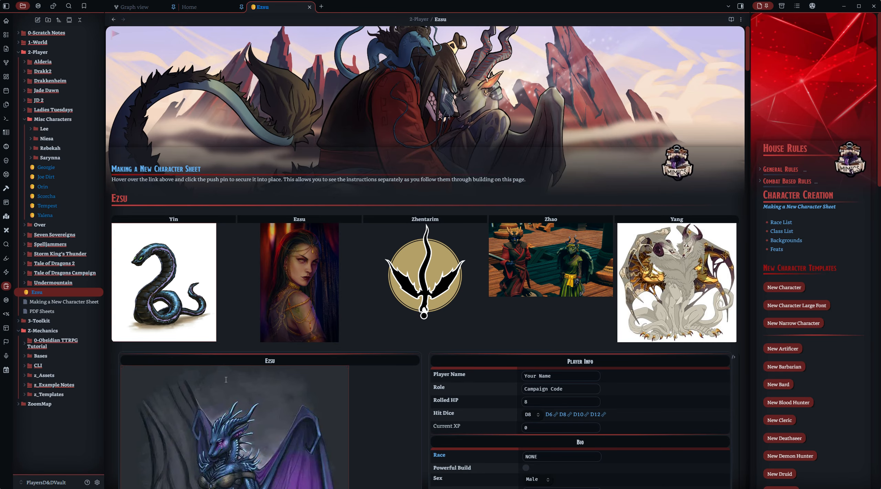
- Open the vault settings, look through the Pixel Banner plugin's general options, and close them
click(98, 482)
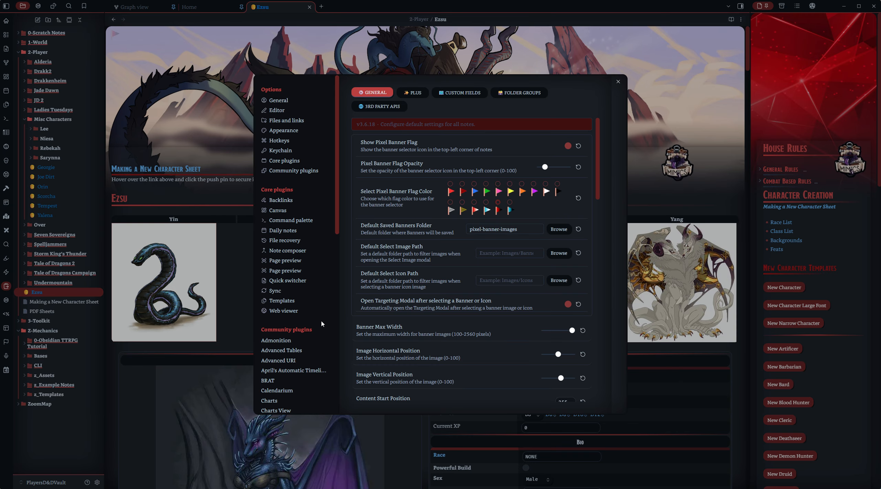
scroll(323, 317, down, 10)
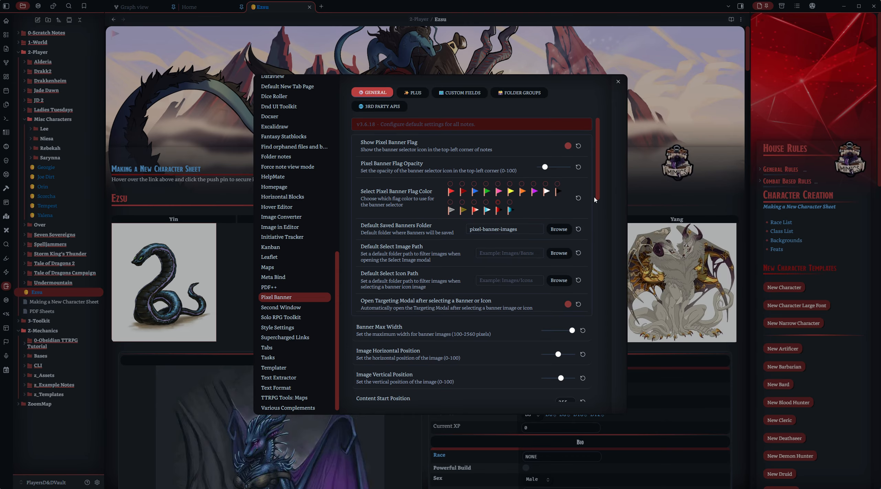
scroll(594, 200, down, 9)
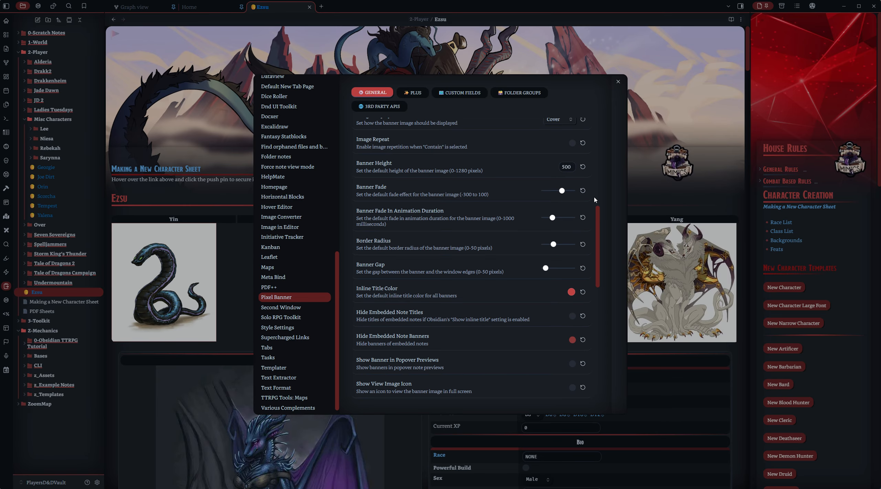
scroll(593, 198, up, 10)
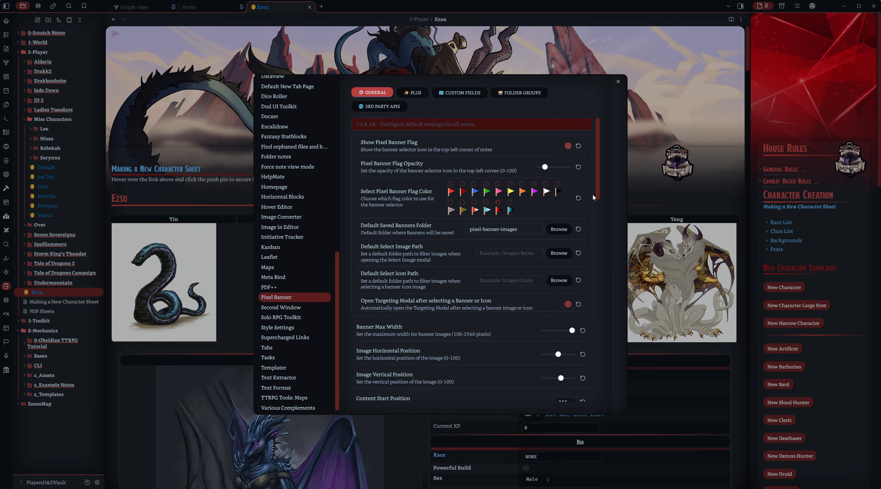
click(618, 81)
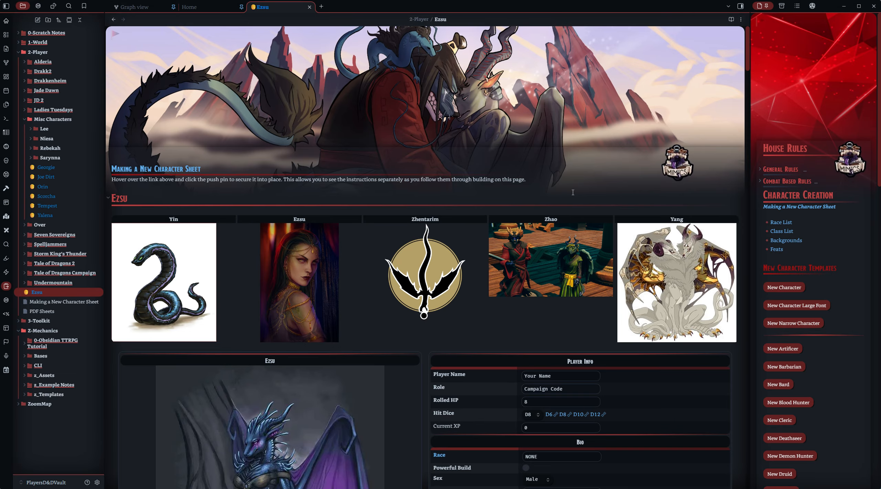